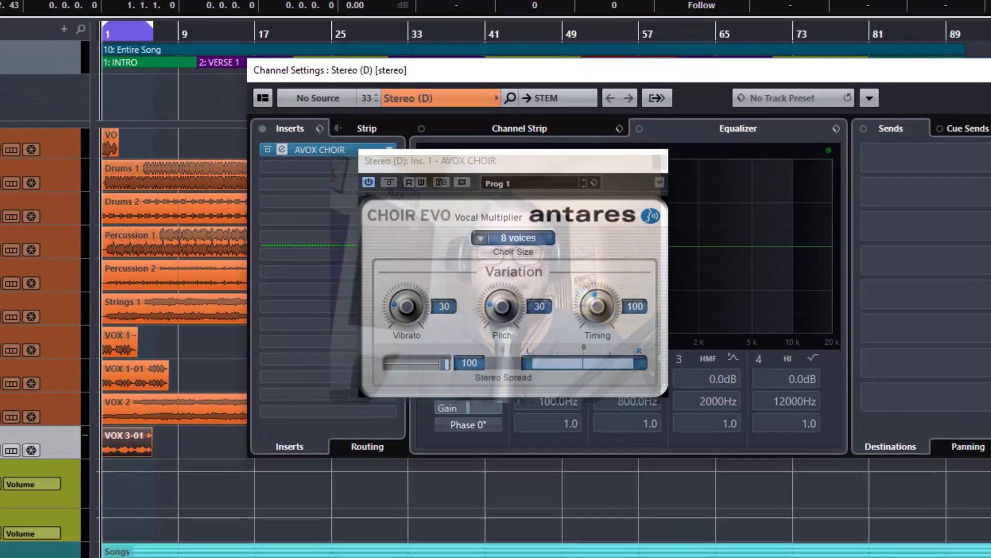
Step: Bypass the AVOX CHOIR insert and look through its available choir sizes without changing the setting
click(390, 181)
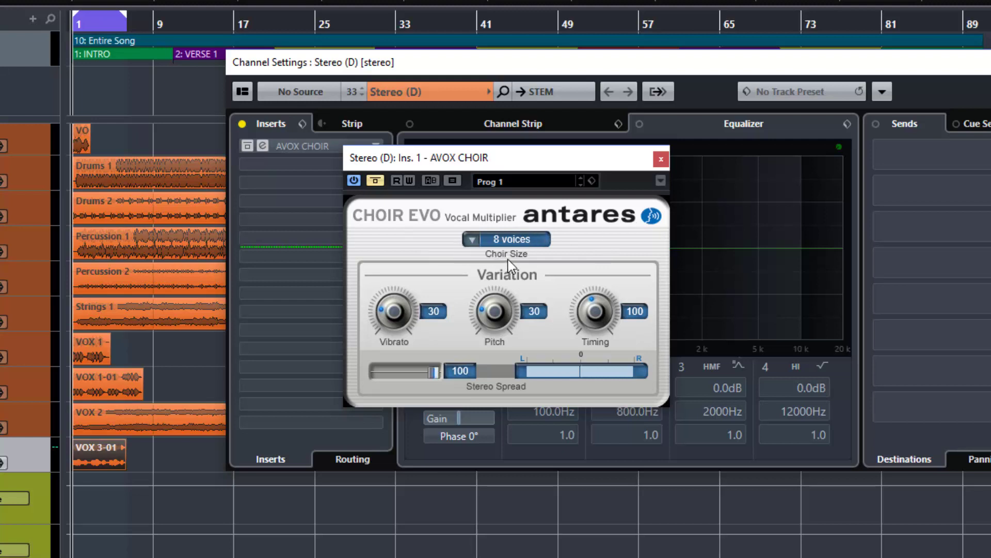
click(471, 240)
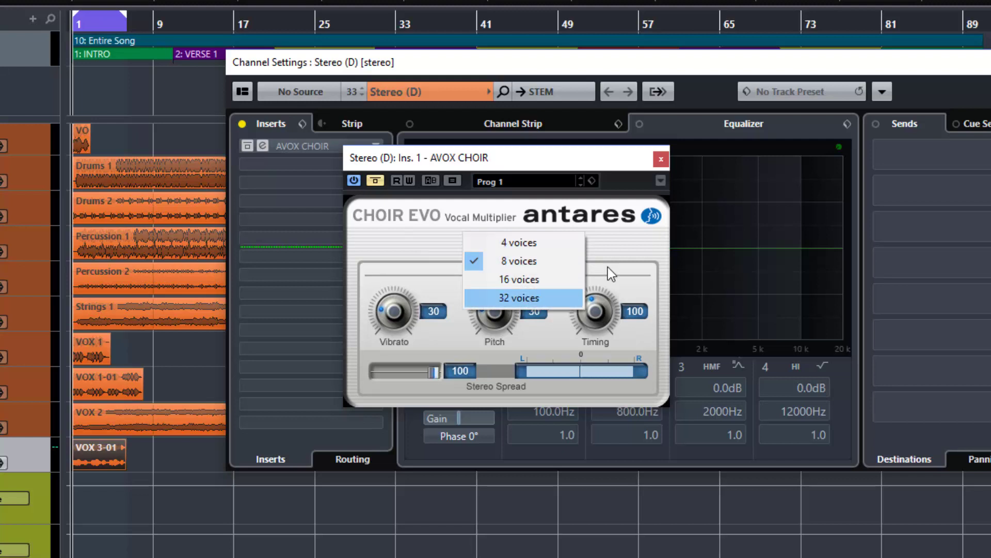
click(618, 256)
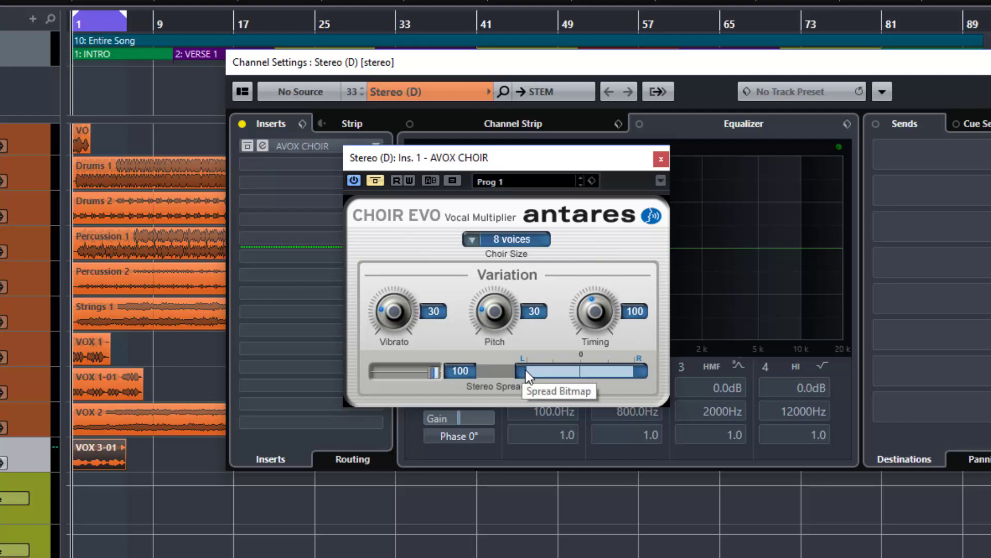
Step: Narrow the stereo spread to 47 as a demonstration and return it to 100
drag(435, 373, 405, 371)
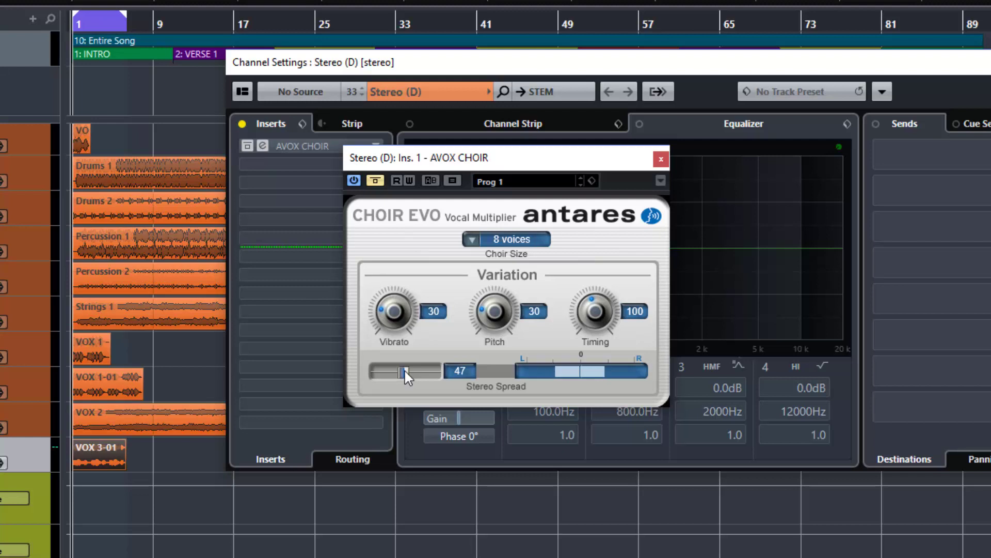
drag(404, 371, 452, 364)
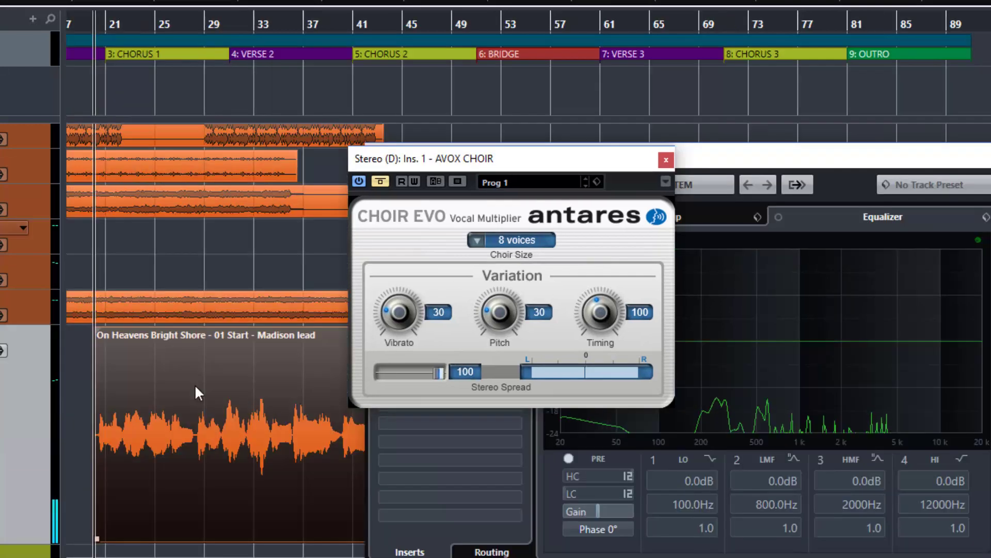
Step: Play the lead vocal around Chorus 1, take the choir effect out of bypass to hear it, and stop playback
scroll(195, 384, left, 3)
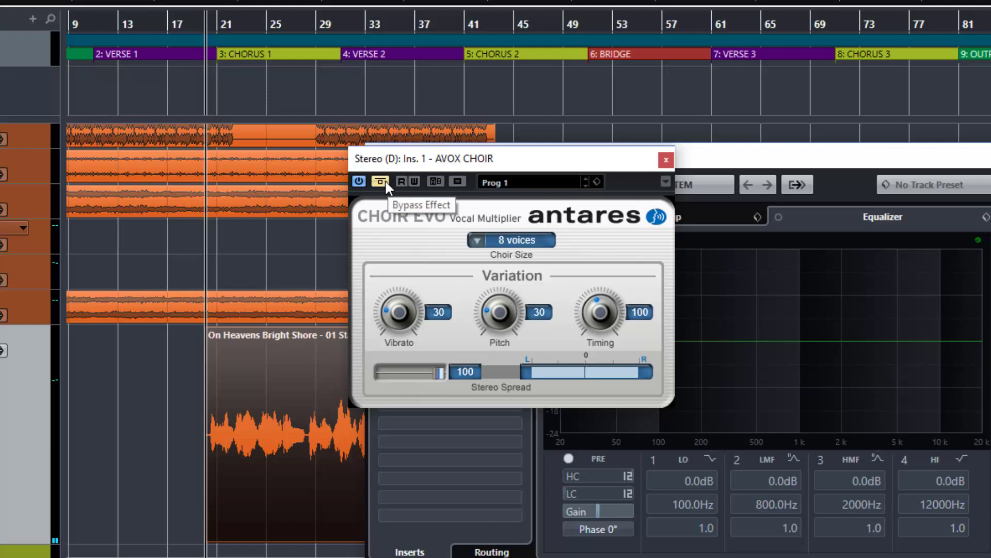
key(space)
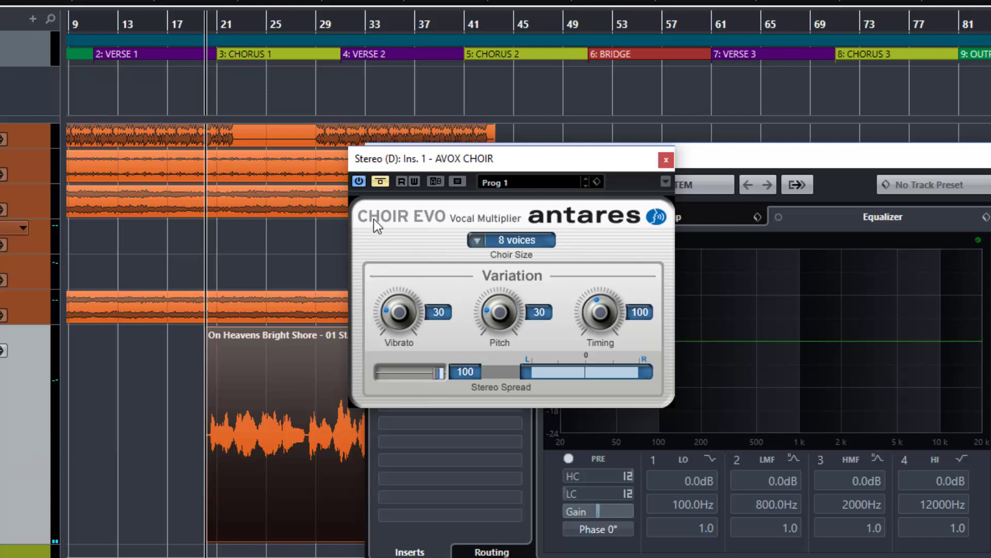
click(381, 182)
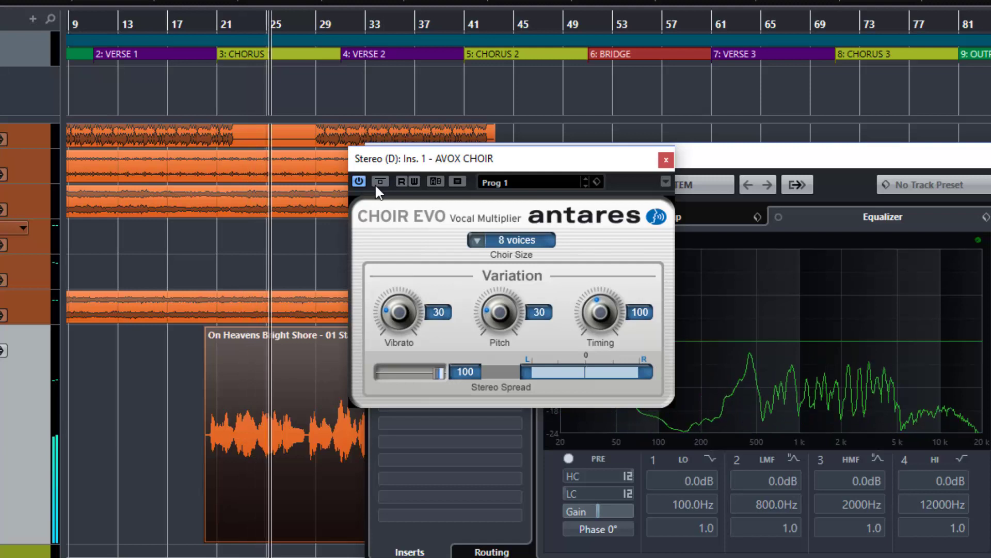
key(space)
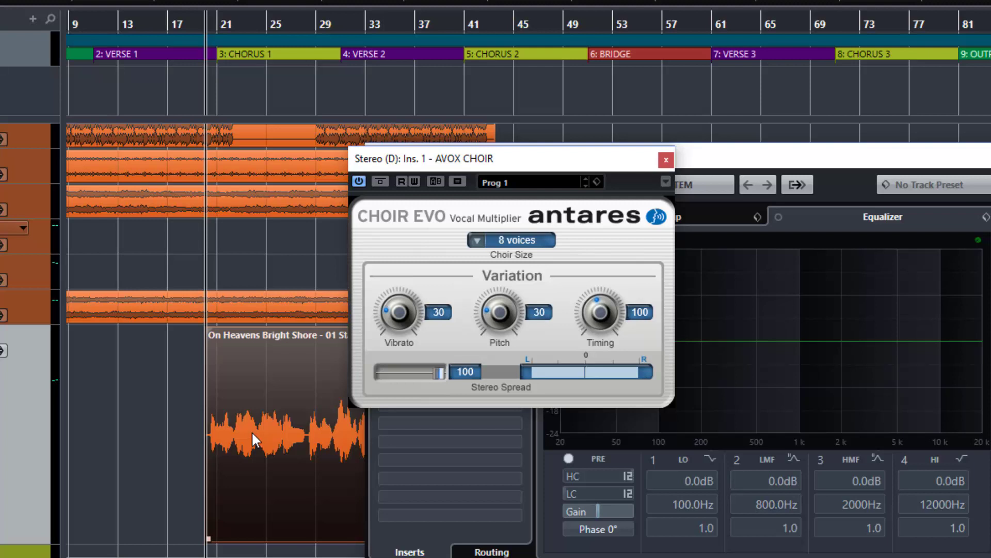
Step: Set the choir size to 4 voices to audition the smallest choir on the vocal
click(480, 241)
click(444, 242)
click(479, 239)
click(472, 241)
click(473, 240)
click(491, 241)
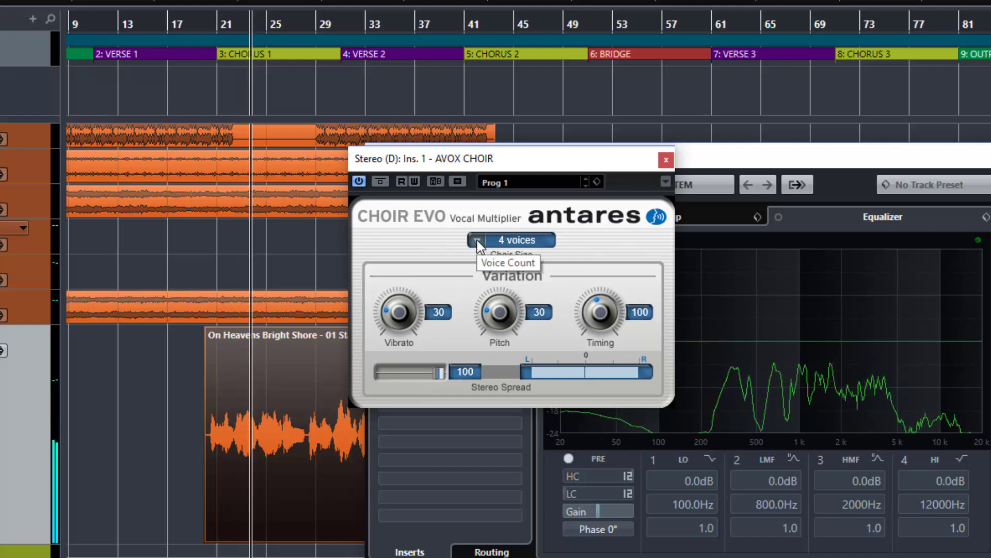
Step: Audition the choir size at 16 voices and at 32 voices while the vocal plays
click(477, 241)
click(494, 279)
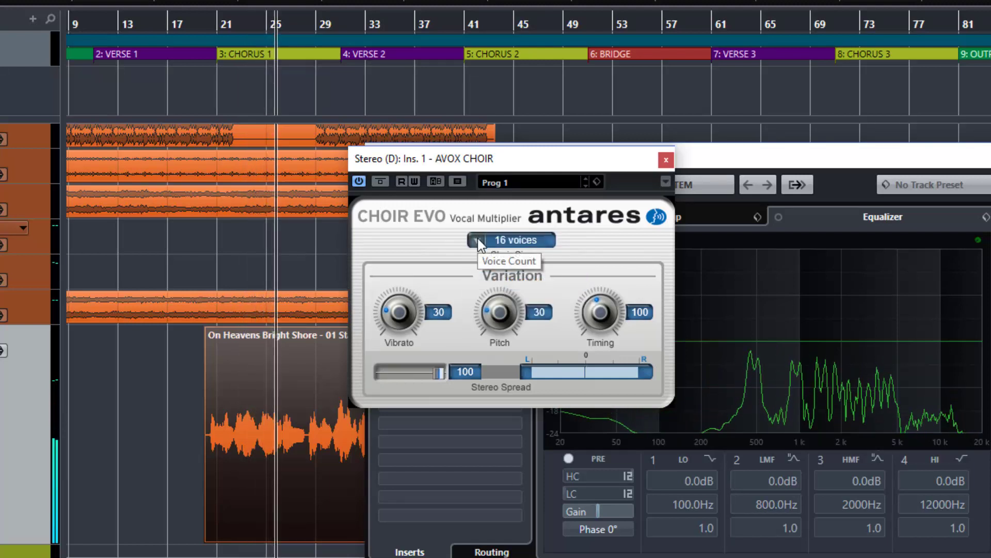
click(478, 238)
click(496, 300)
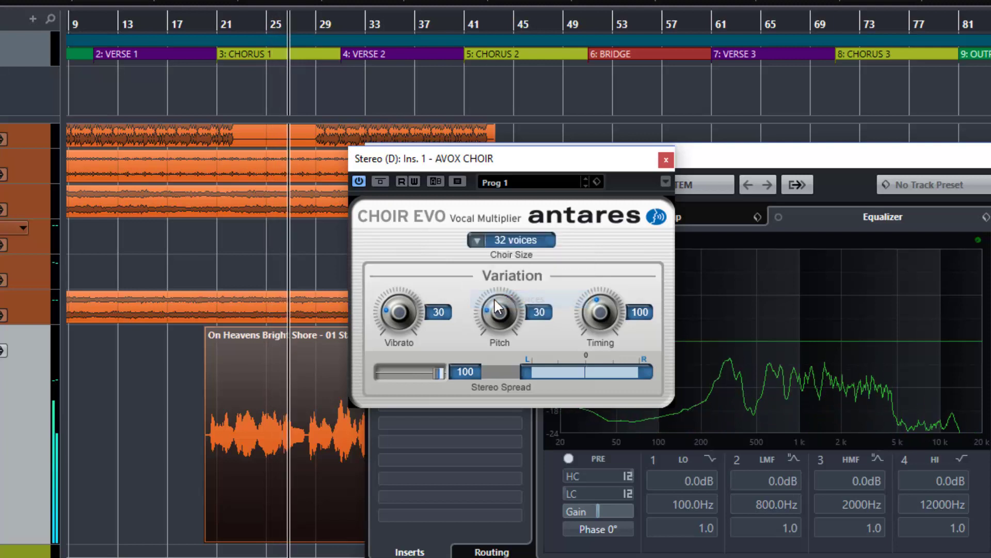
Step: Set the choir size to 8 voices
click(478, 239)
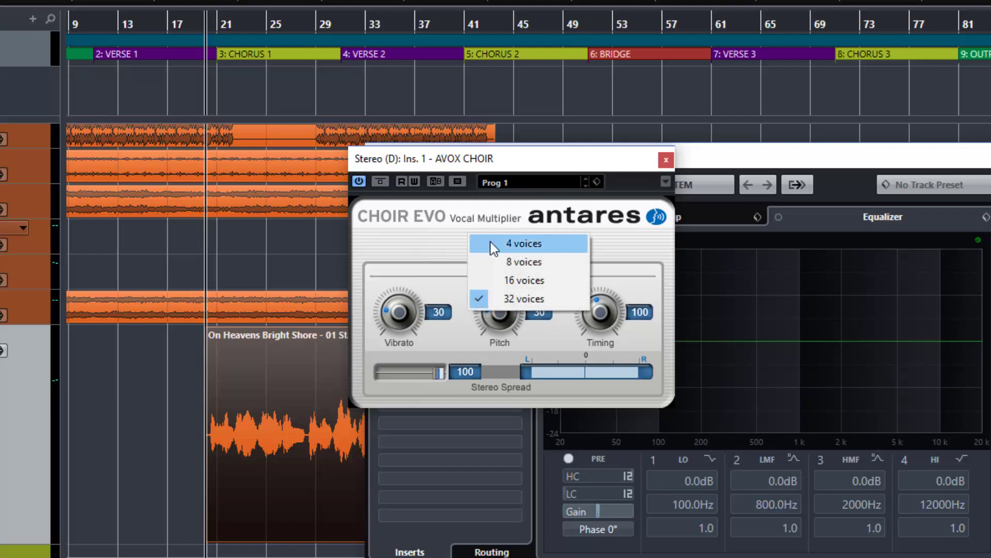
click(458, 251)
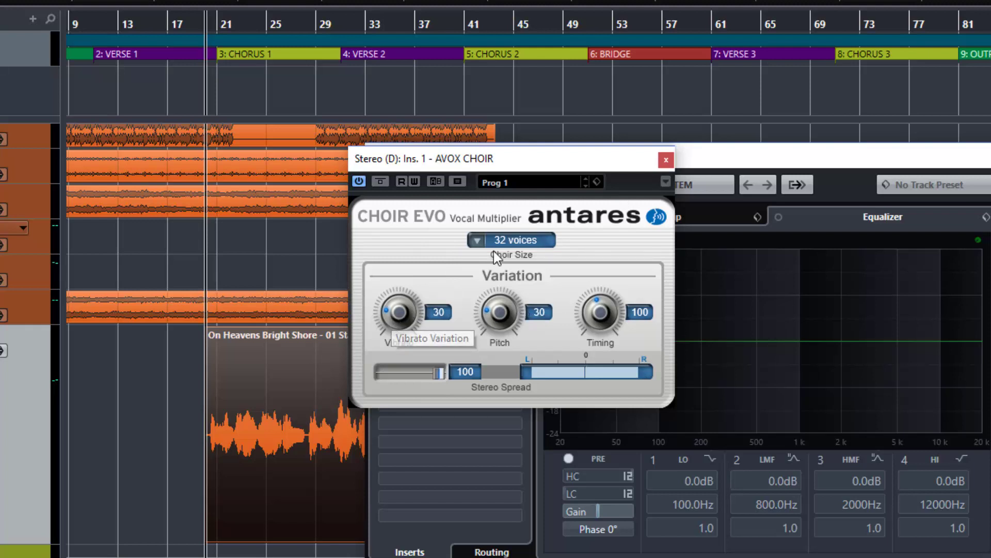
click(478, 242)
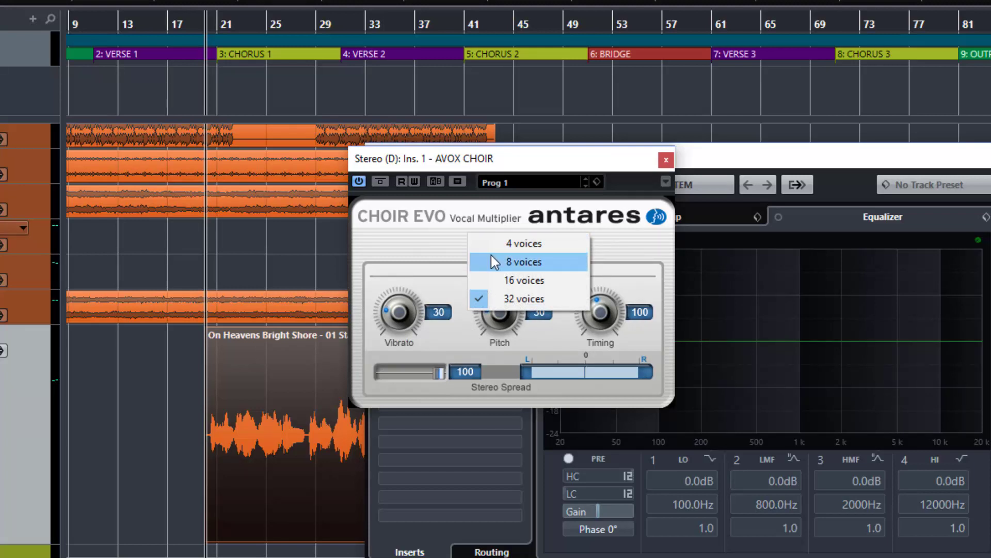
click(493, 261)
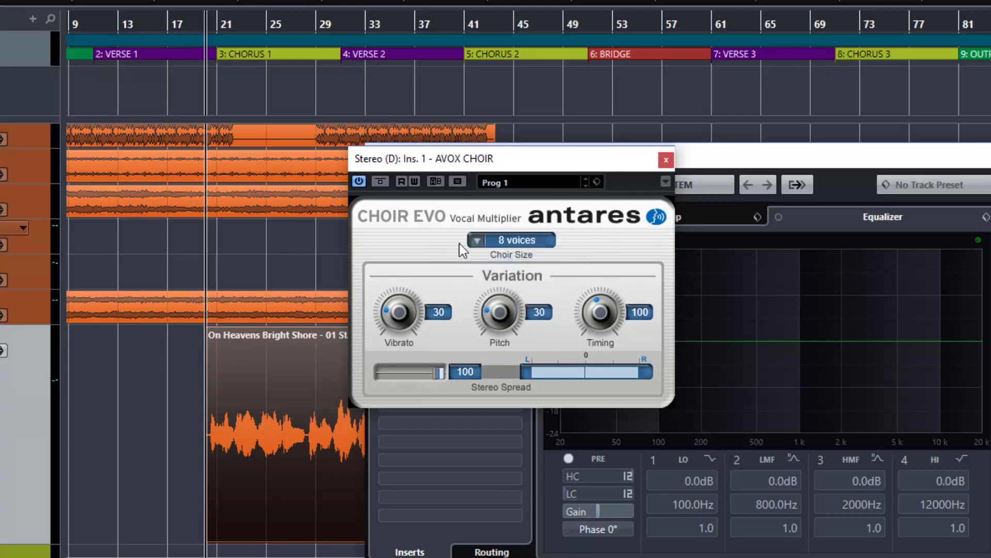
Step: During playback, compare the Vibrato variation at 10 and 100, leave it at 10, and stop playback
key(space)
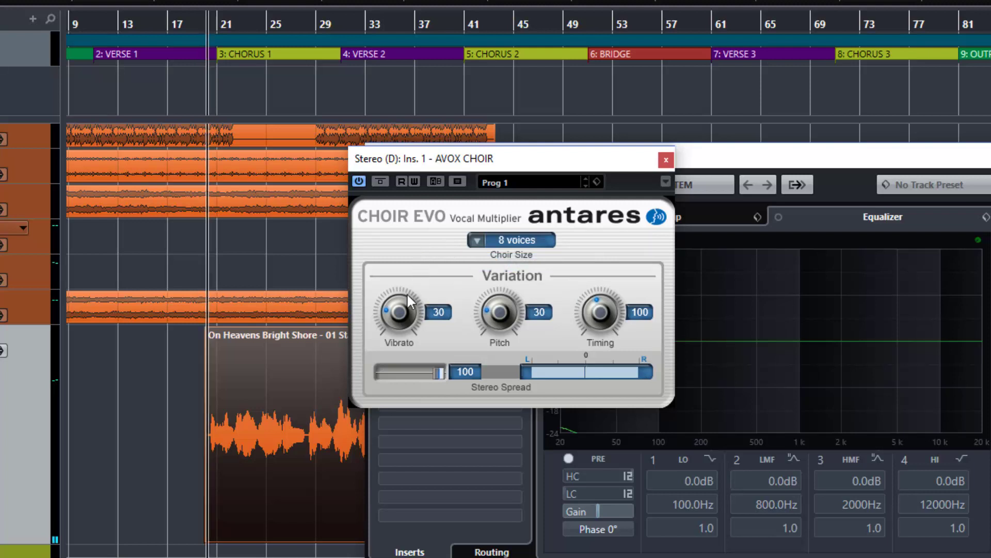
drag(399, 309, 411, 373)
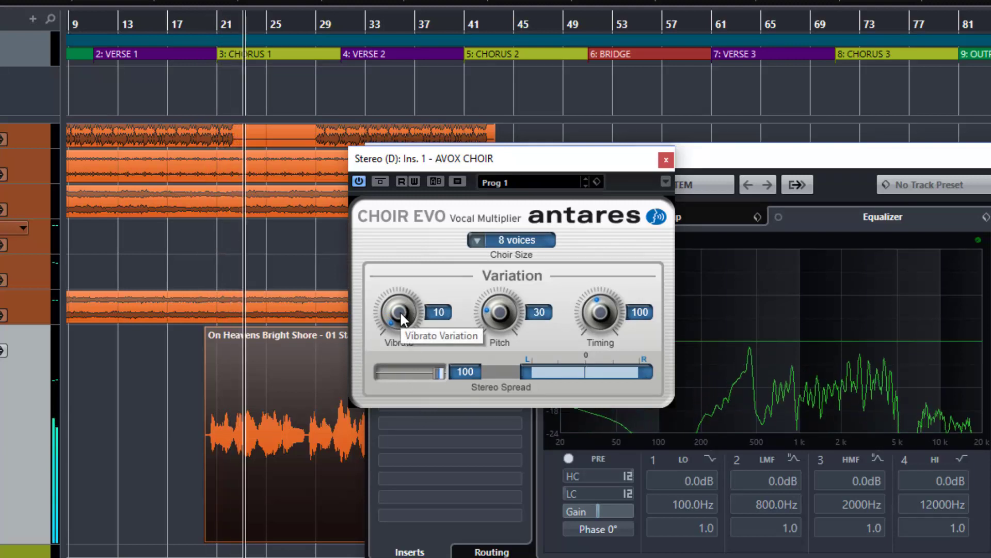
drag(400, 310, 383, 130)
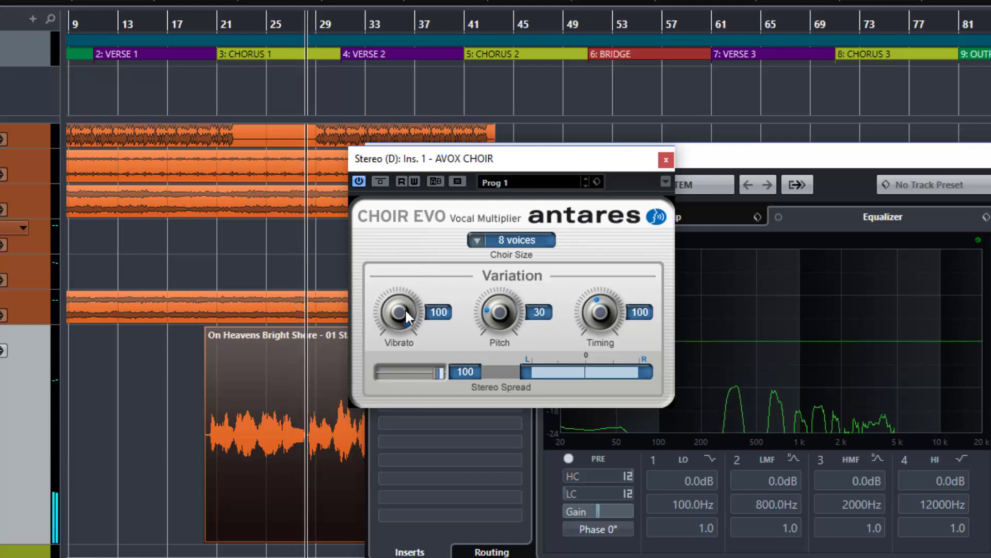
drag(402, 307, 395, 481)
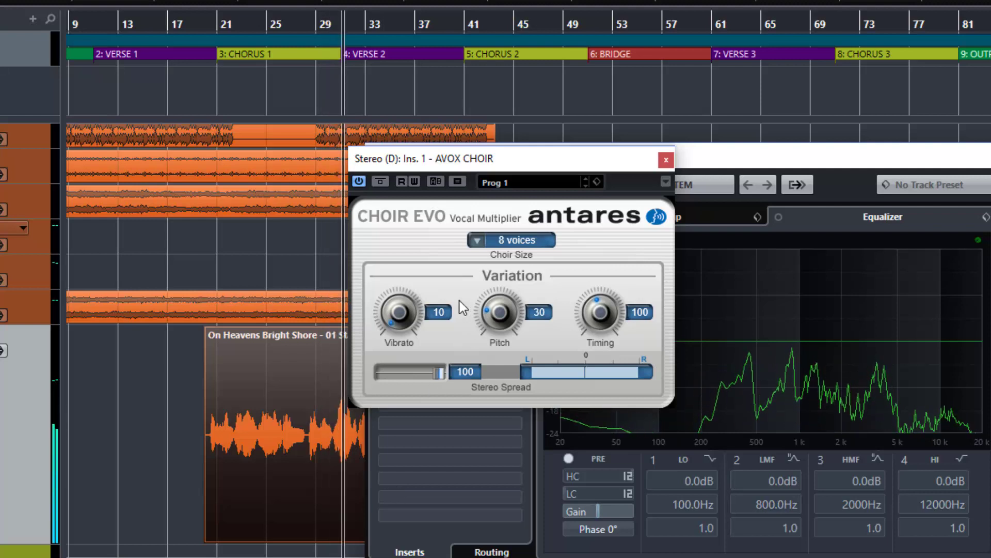
key(space)
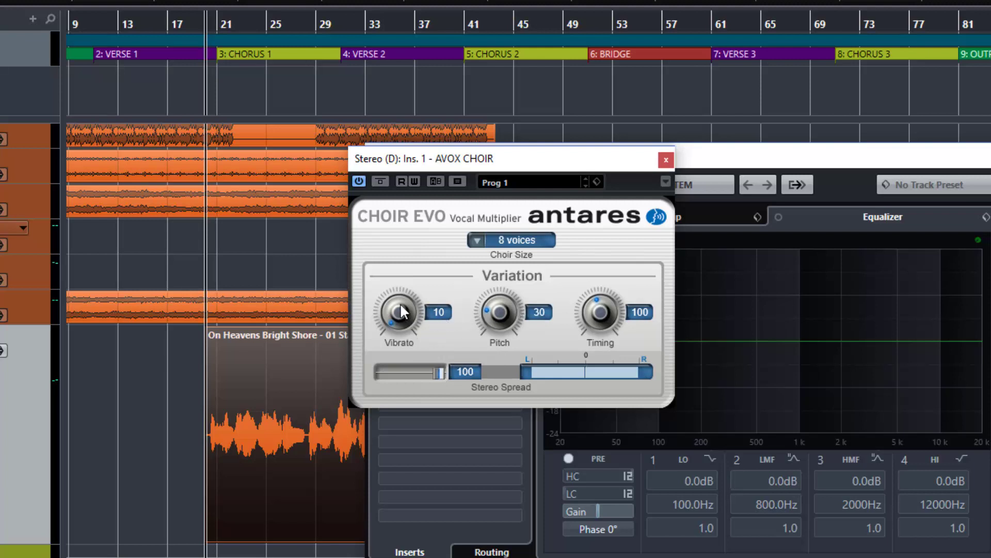
Step: Play the vocal while auditioning the Pitch variation at 10, 53 and 100, and stop playback
key(space)
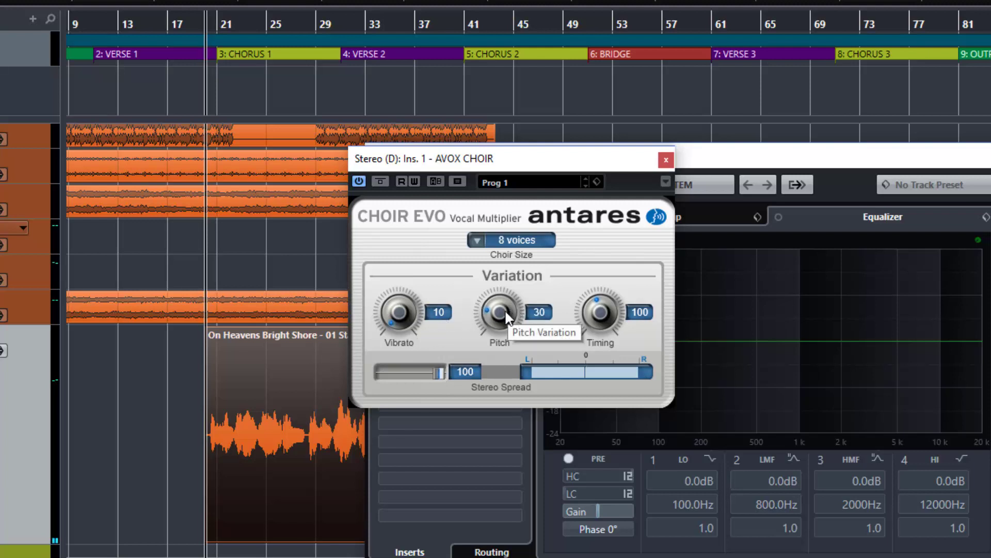
drag(500, 310, 525, 386)
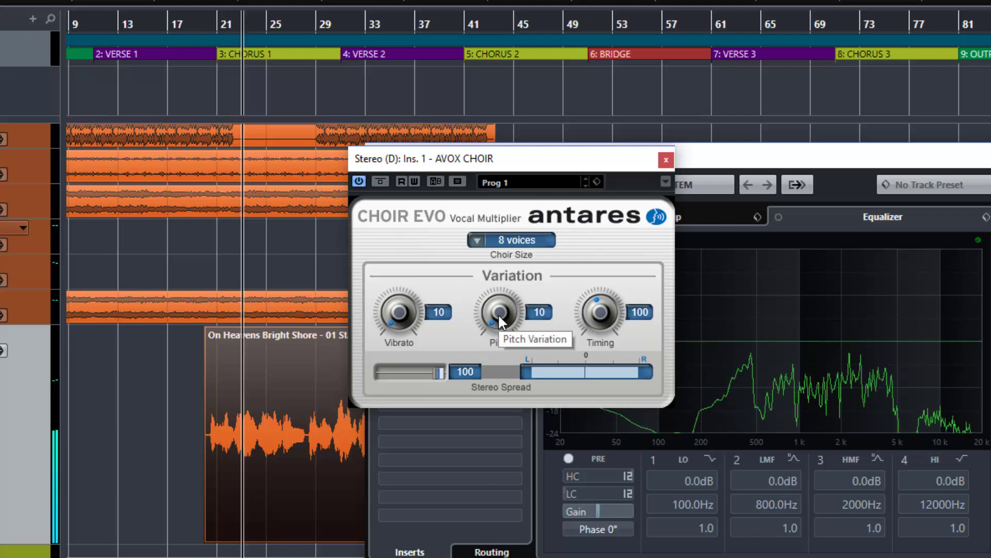
drag(497, 314, 484, 226)
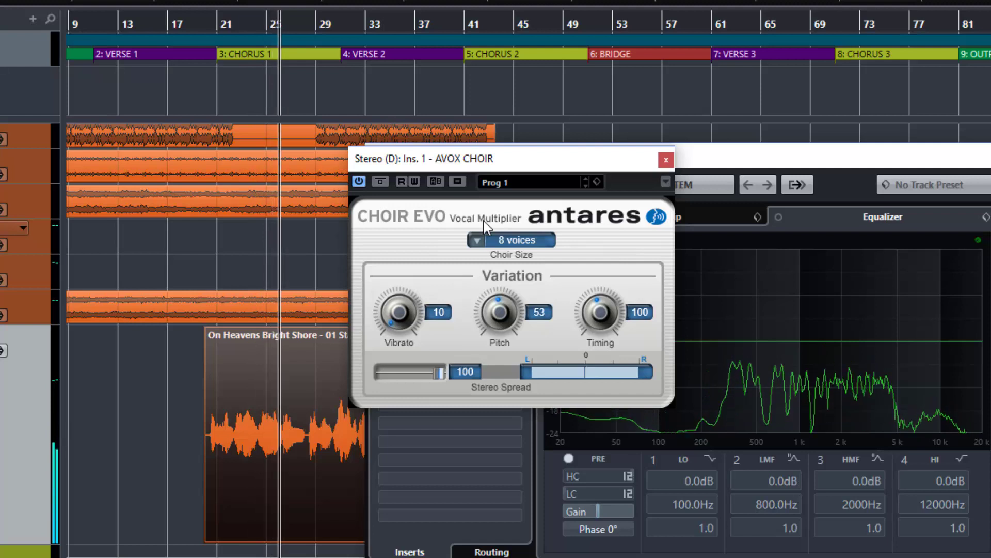
drag(483, 225, 477, 121)
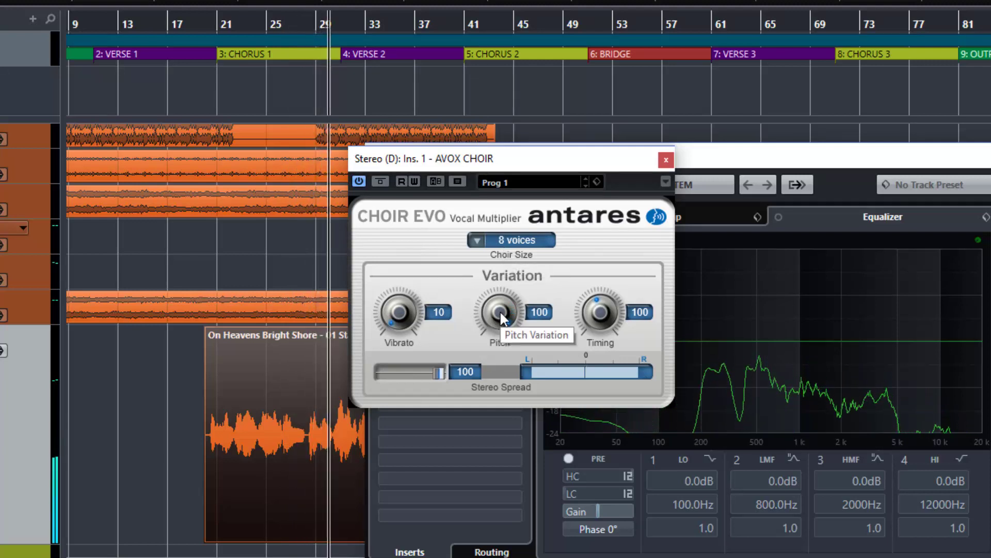
key(space)
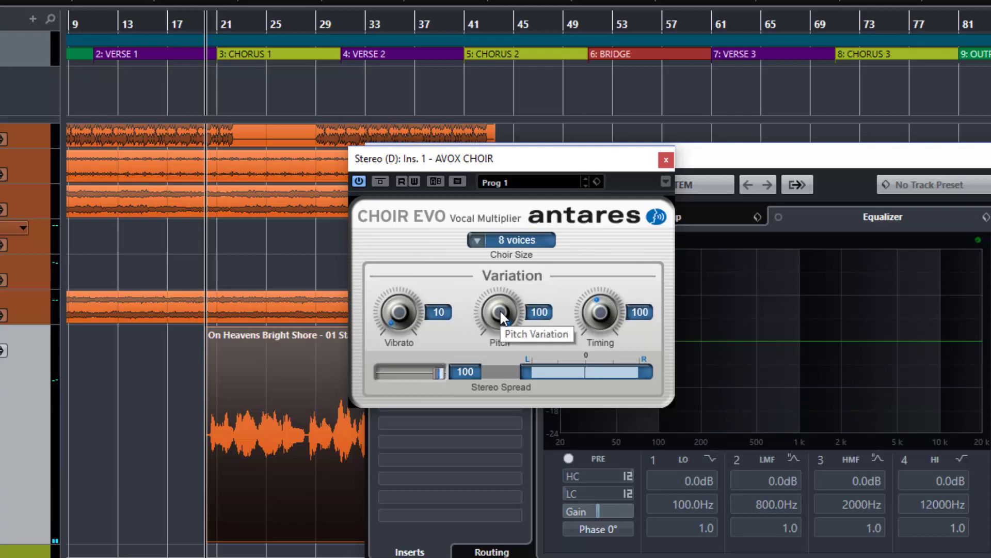
Step: Lower the Pitch variation to 10
drag(499, 309, 507, 357)
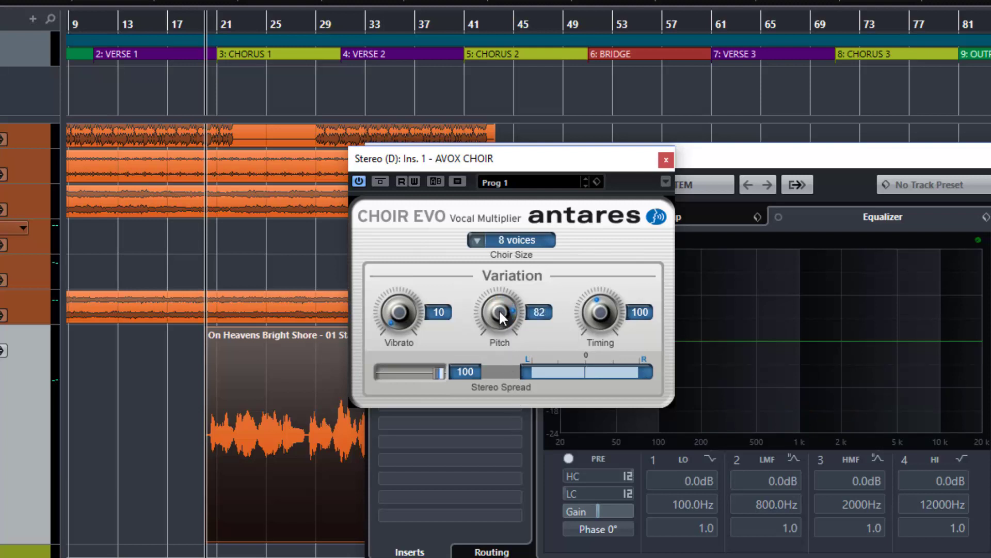
drag(500, 310, 522, 468)
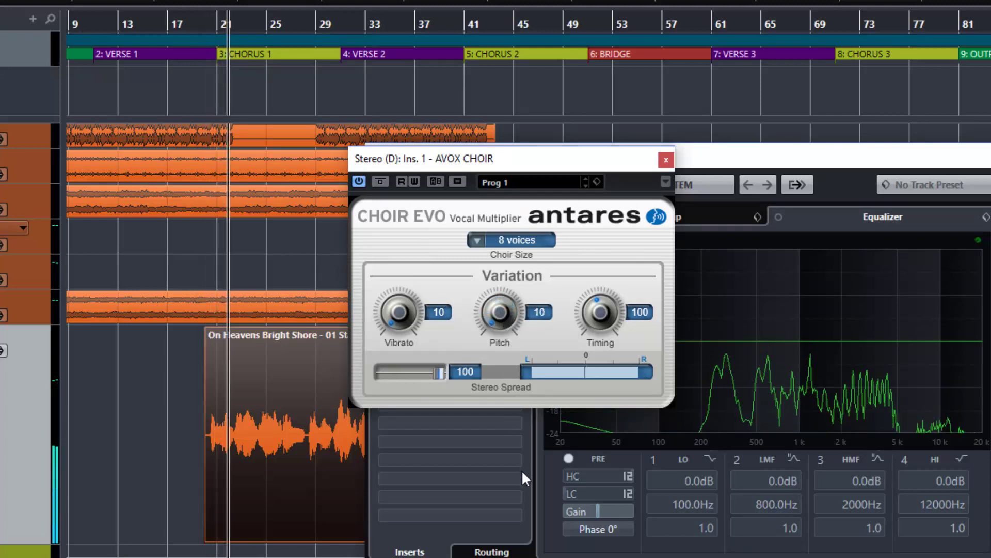
mouse_move(500, 318)
mouse_down()
mouse_move(499, 241)
mouse_move(497, 316)
mouse_up()
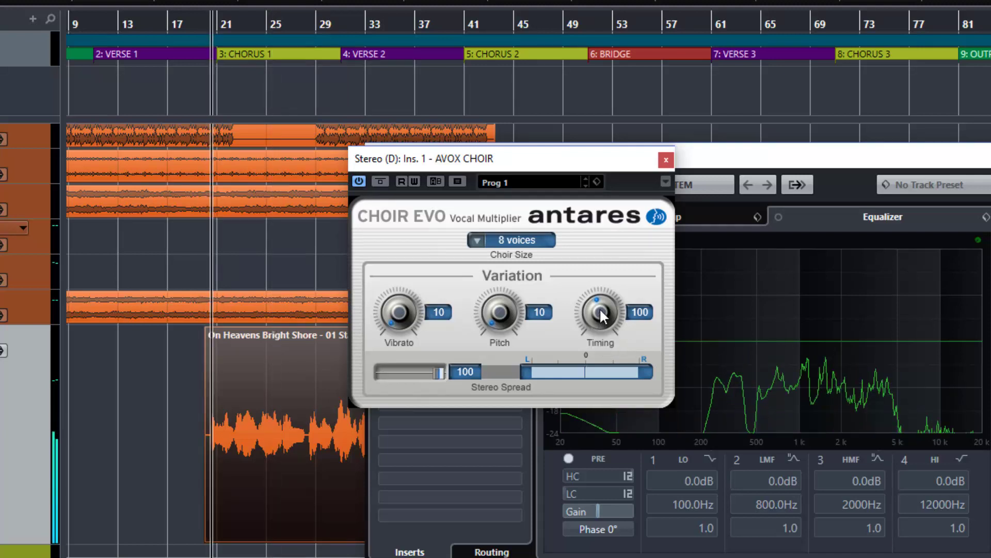
Step: Compare the Timing variation at 20 and at 200 during playback, and stop playback
drag(600, 314, 618, 415)
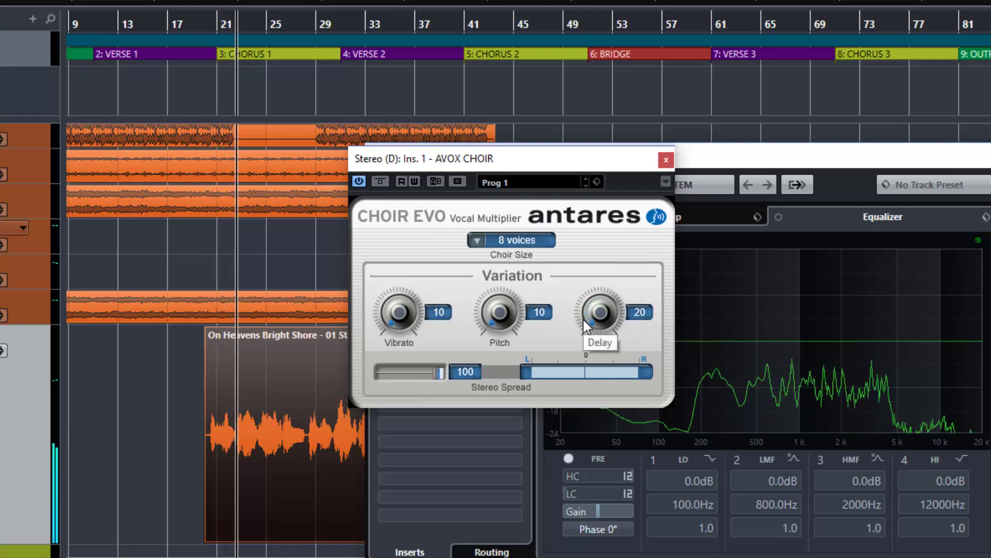
drag(597, 314, 566, 102)
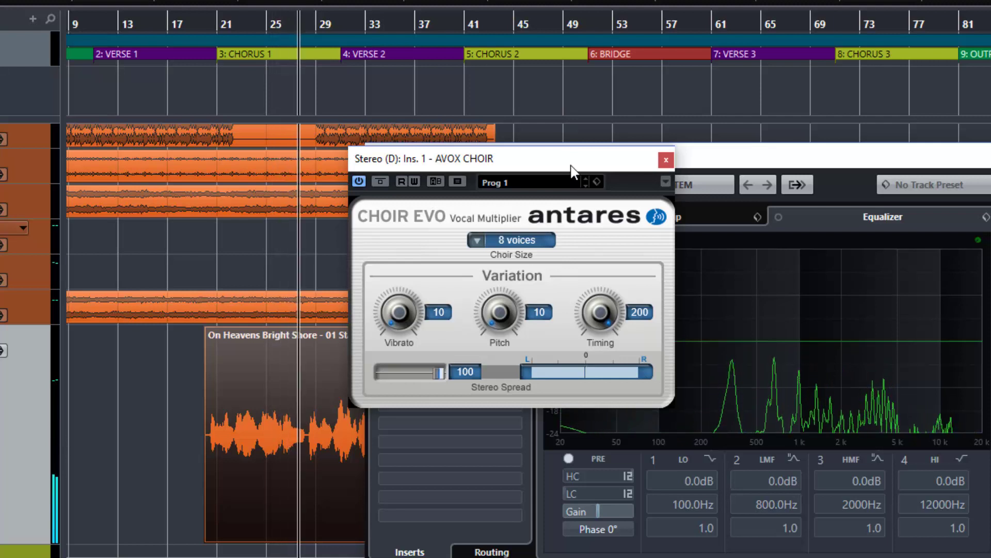
key(space)
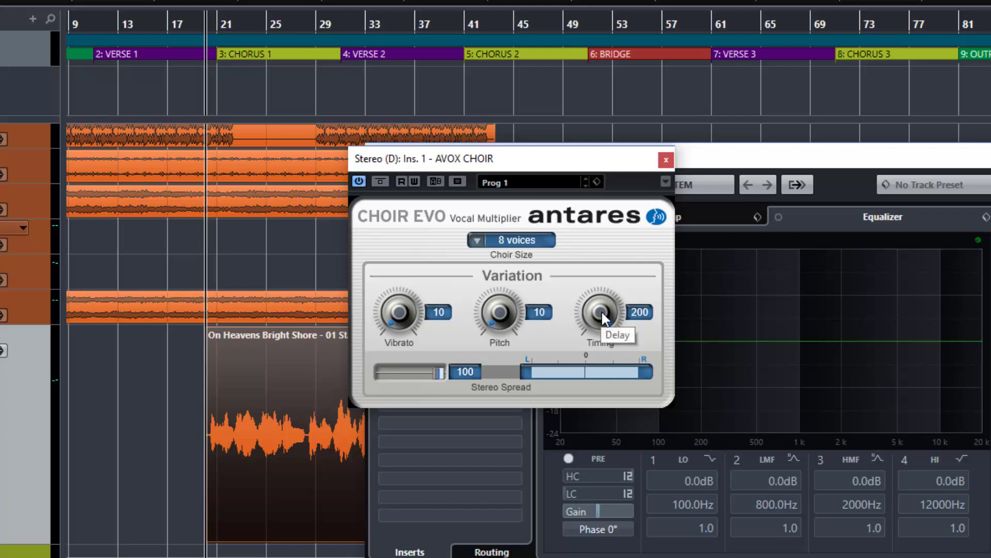
Step: Play the vocal again, set the Timing variation to 20, and bypass the choir effect for comparison
key(space)
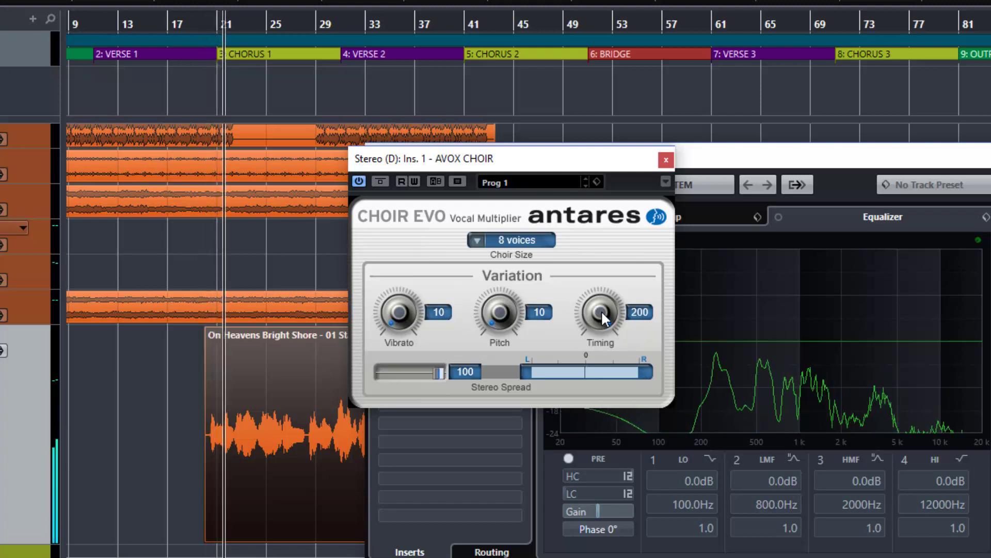
drag(602, 311, 605, 506)
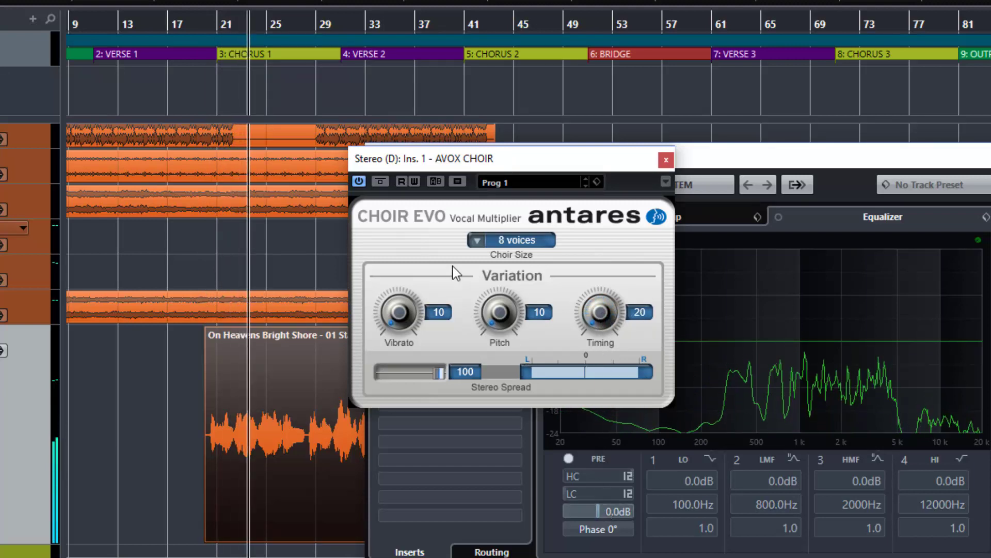
click(380, 181)
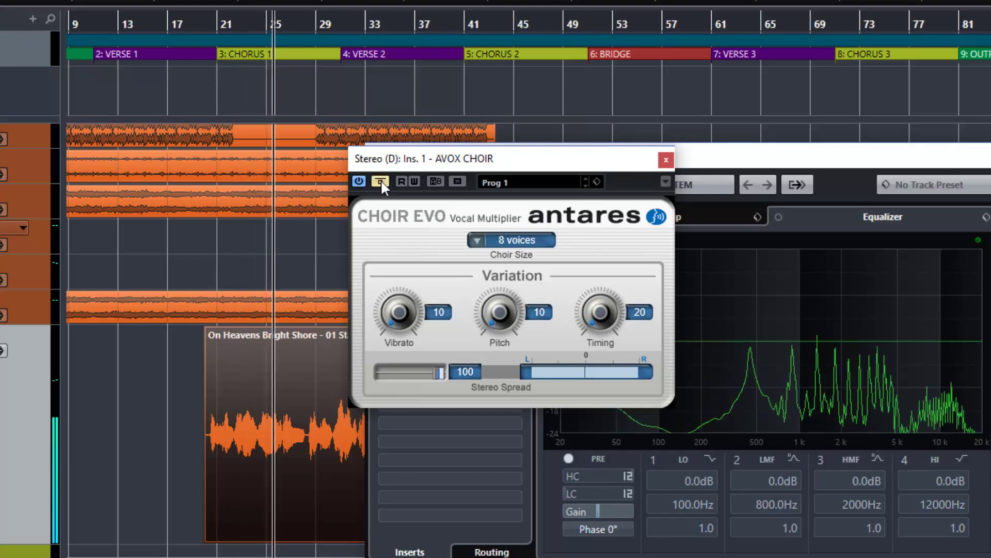
Step: Re-enable the choir effect, play the vocal, and raise the Timing variation to 65, Pitch to 27 and Vibrato to 23
click(380, 180)
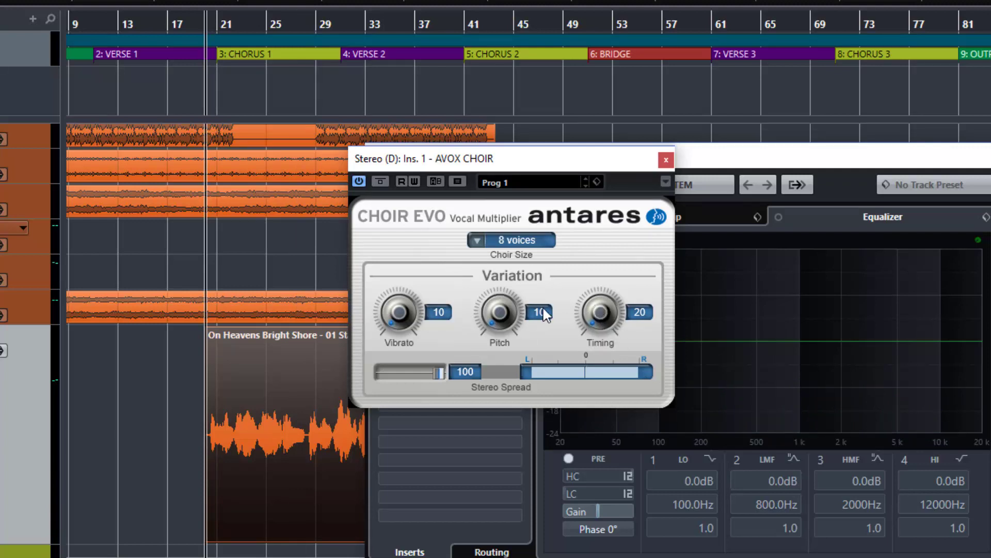
key(space)
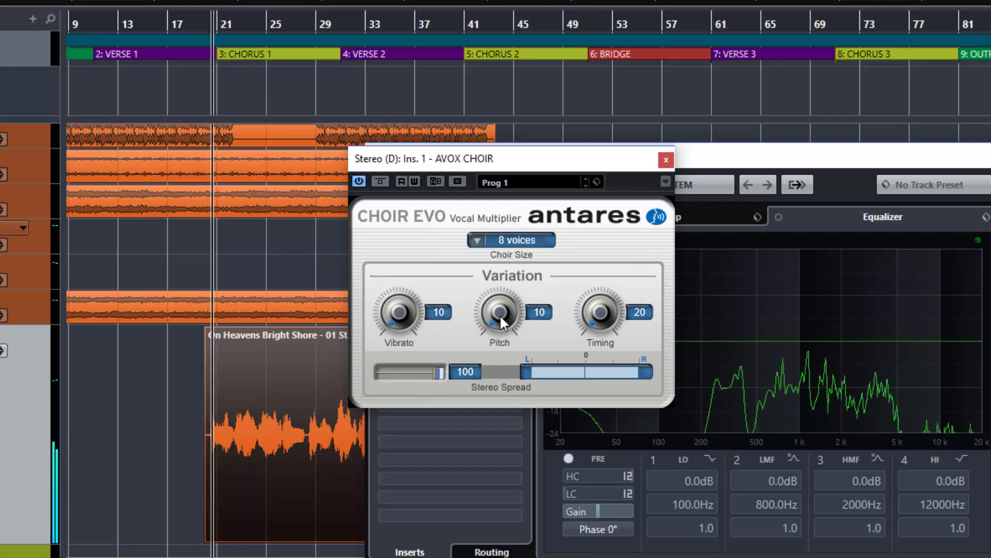
drag(606, 317, 581, 252)
drag(487, 301, 480, 266)
drag(405, 314, 380, 273)
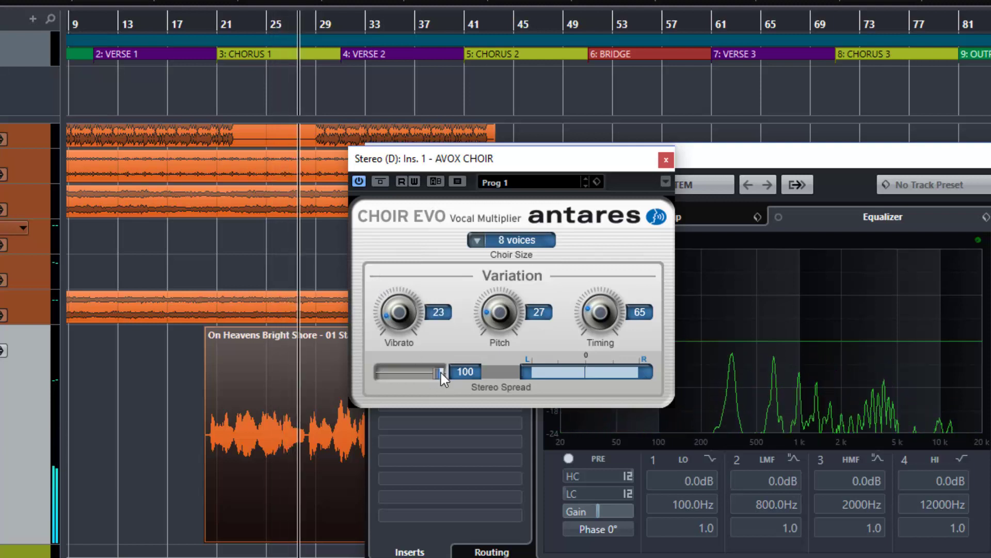
Step: Compare the Stereo Spread at 0 and at 100 during playback
drag(441, 372, 375, 384)
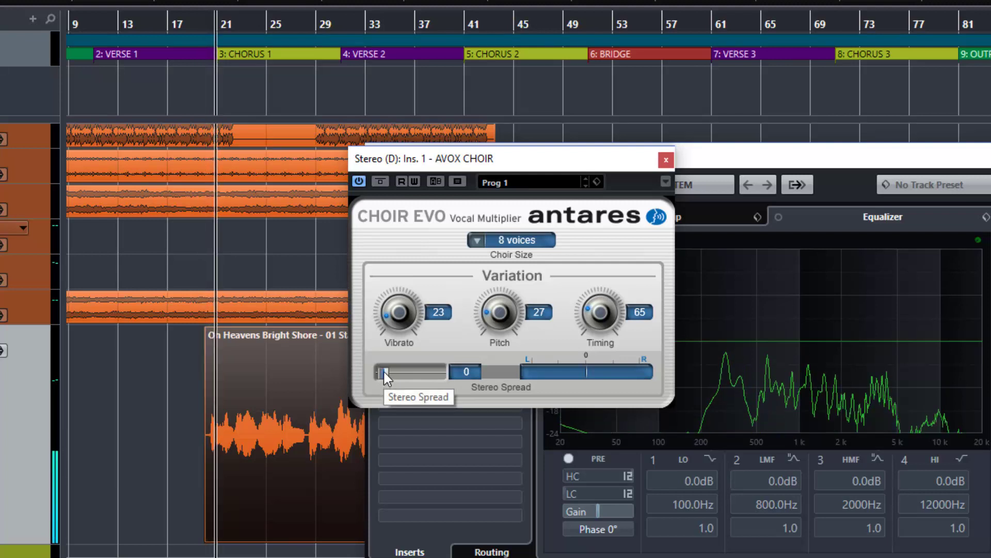
drag(386, 371, 445, 368)
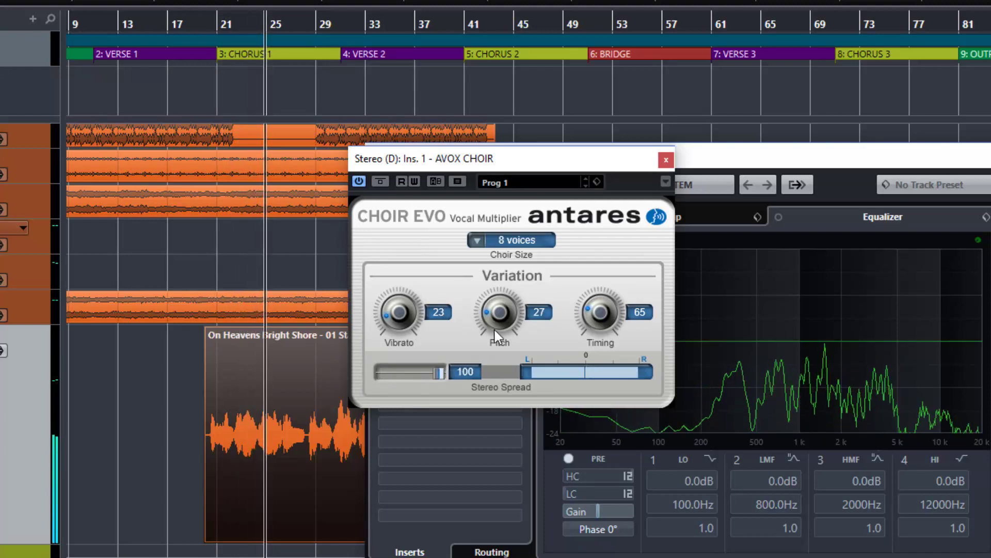
Step: Audition the choir size at 4 voices, switch it to 32 voices, and lower the Pitch variation to 20
click(484, 241)
click(485, 247)
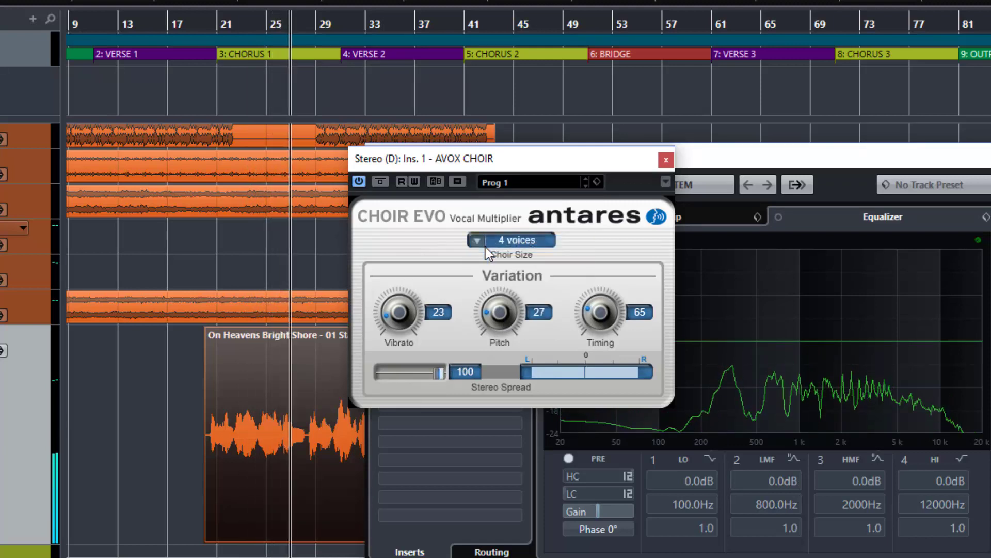
click(477, 242)
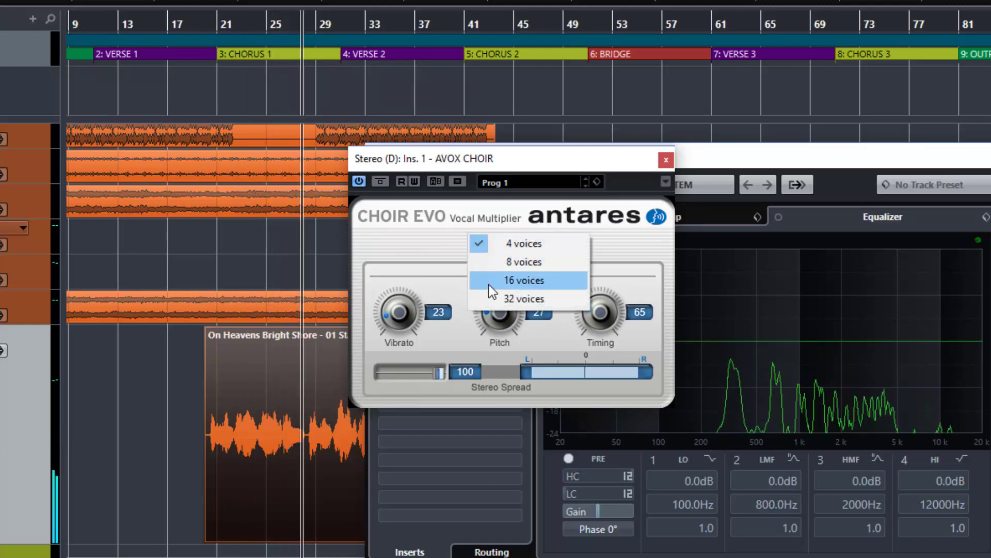
click(493, 294)
drag(497, 303, 500, 316)
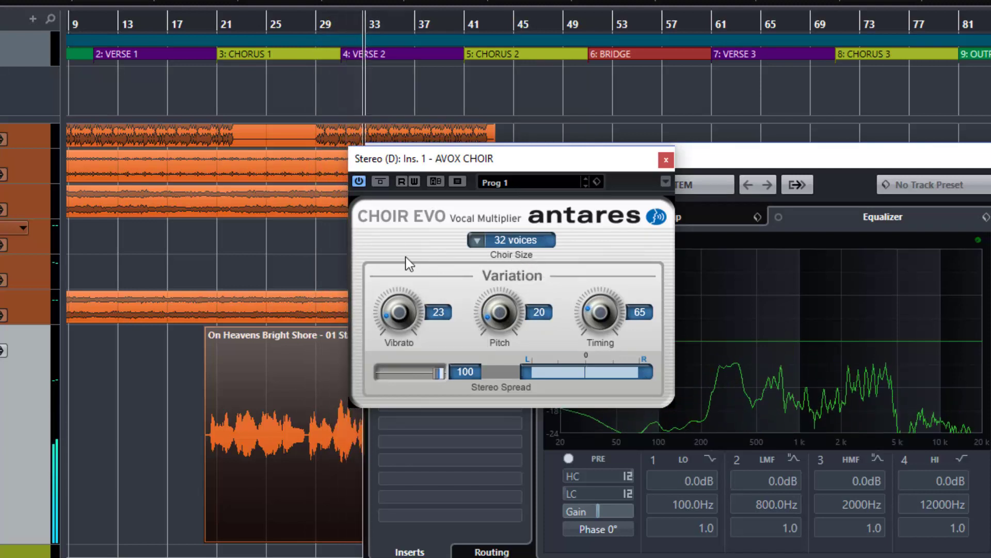
Step: Bypass and re-enable the choir effect during playback for comparison, and stop playback
click(381, 181)
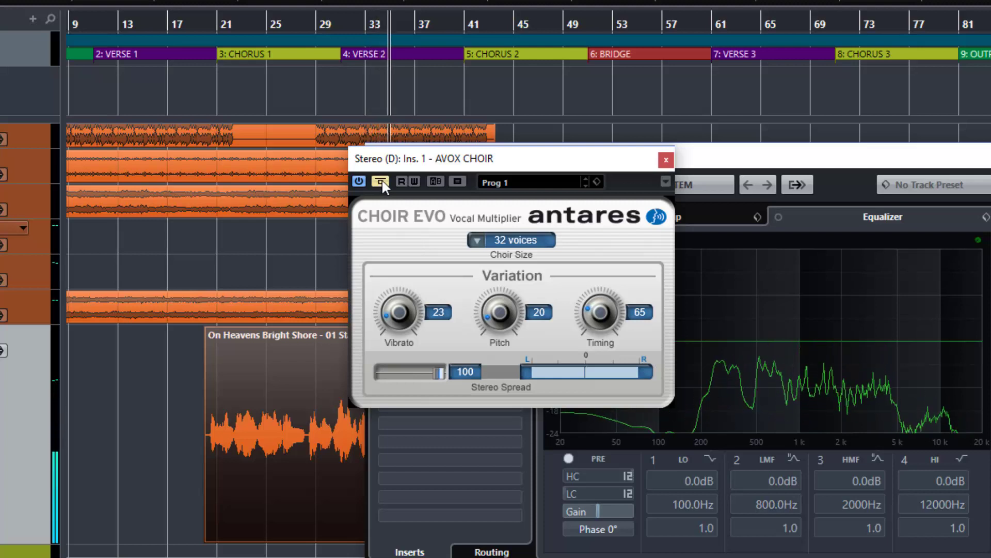
click(382, 182)
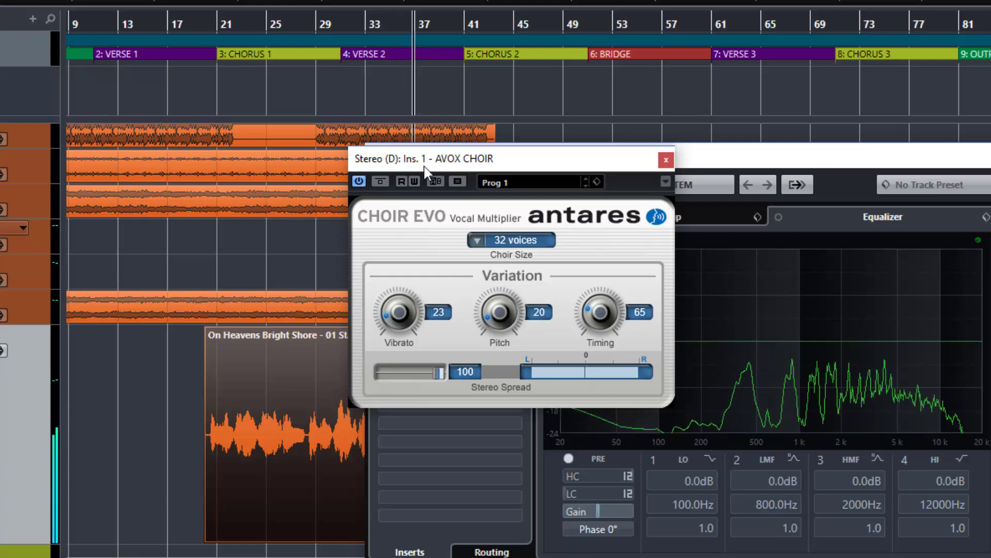
key(space)
Step: Move the choir plug-in window out of the way and duplicate the lead vocal track
drag(434, 163, 536, 265)
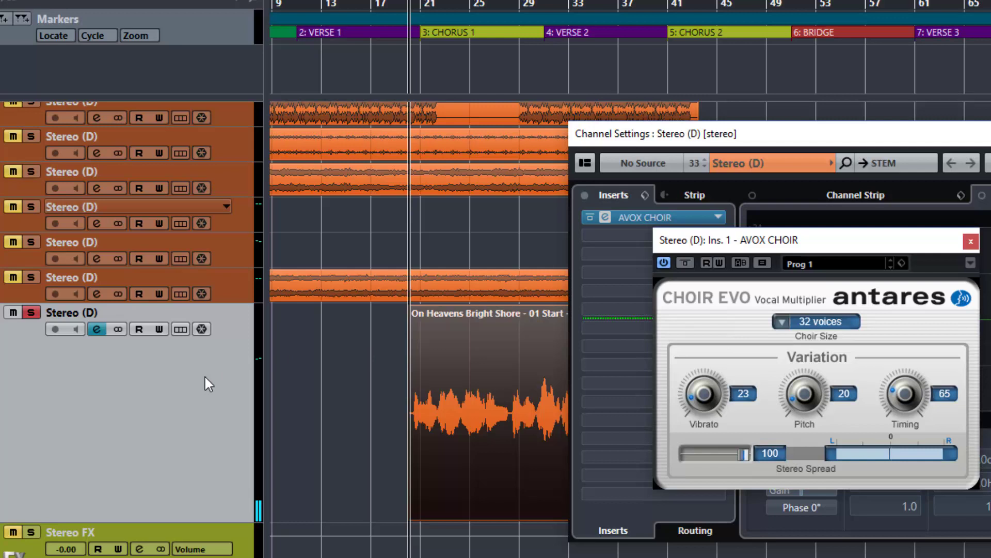
right_click(150, 383)
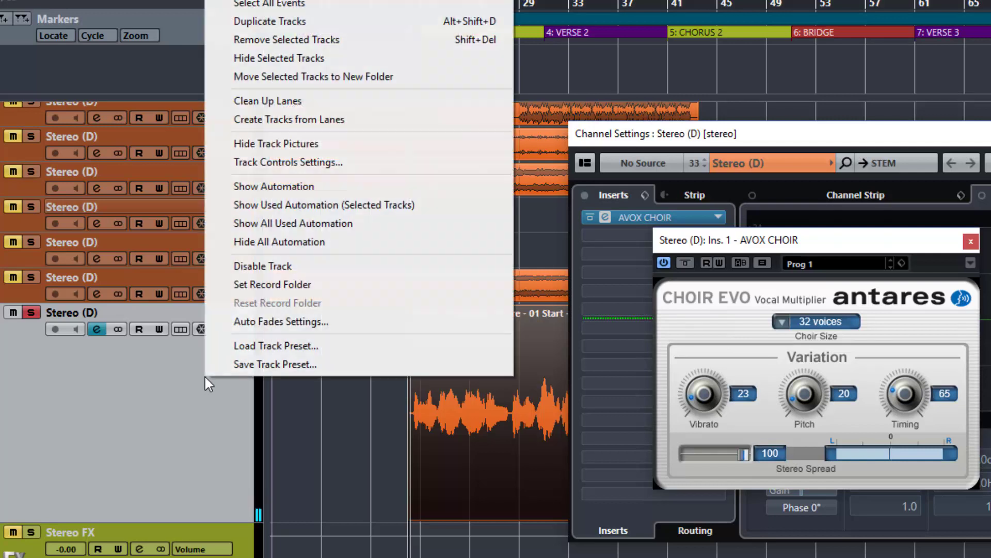
click(265, 24)
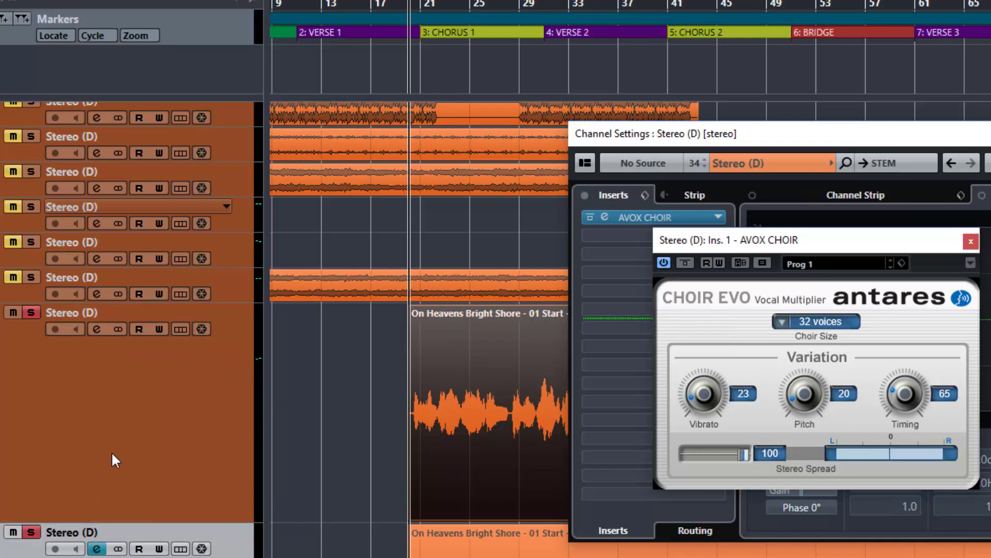
Step: Bypass the AVOX CHOIR insert on the original vocal track and close its plug-in window
click(205, 398)
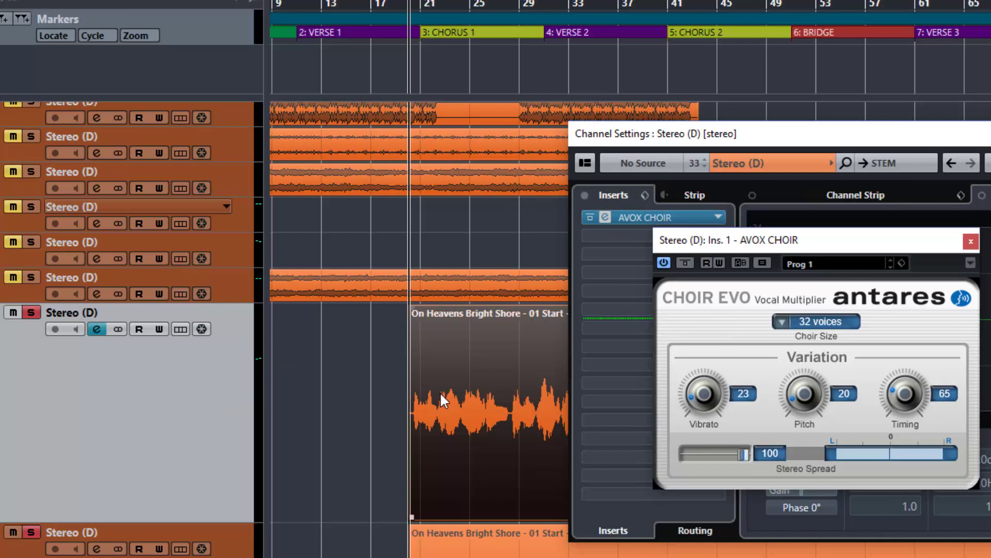
click(970, 242)
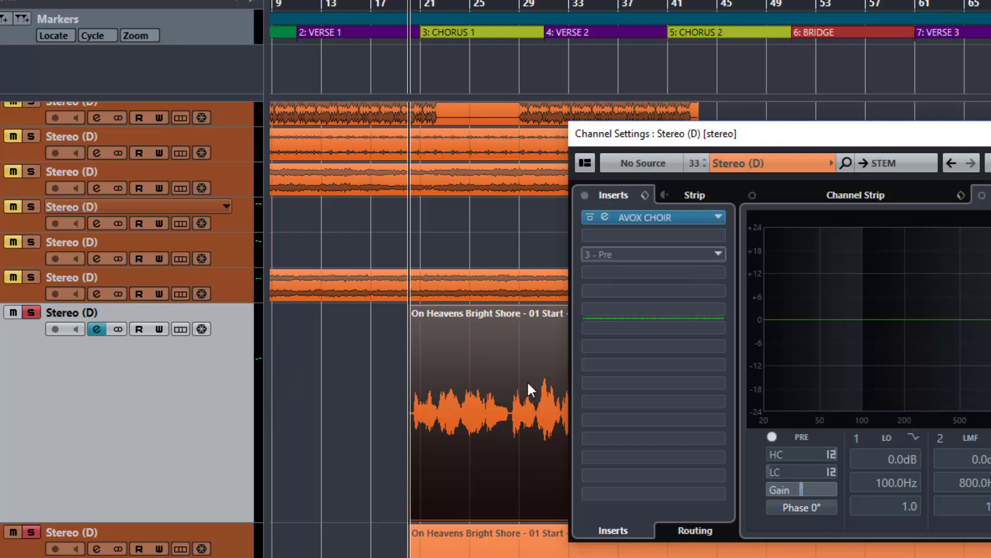
click(603, 216)
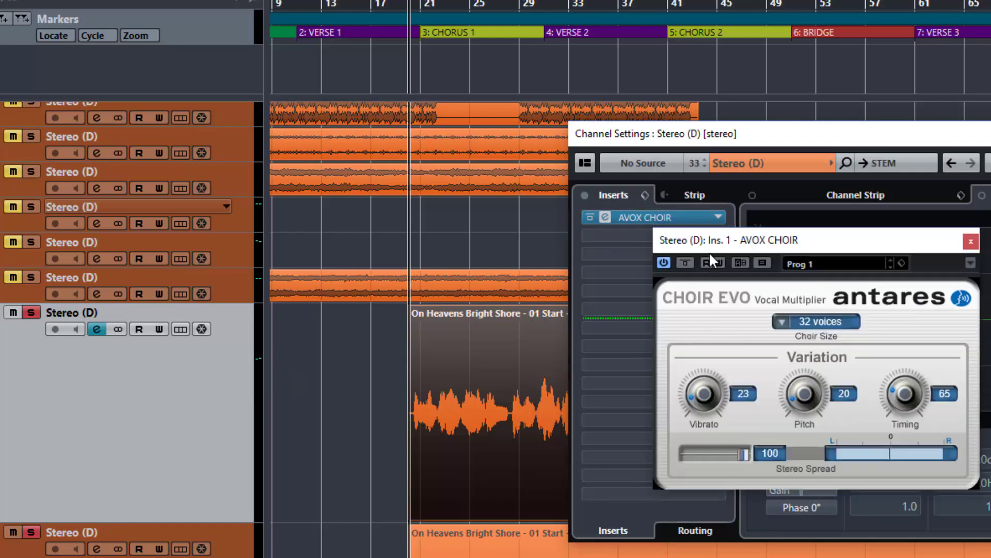
click(690, 263)
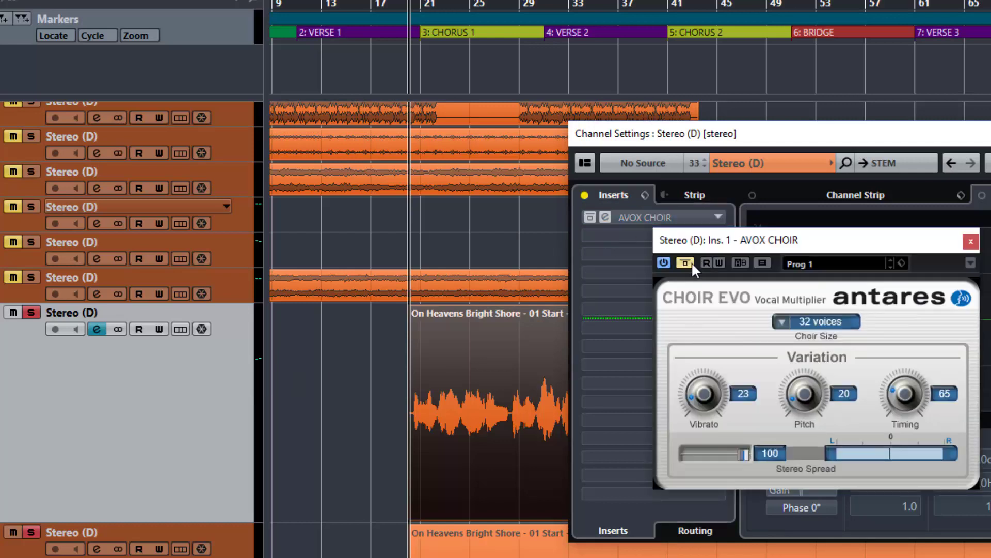
click(971, 241)
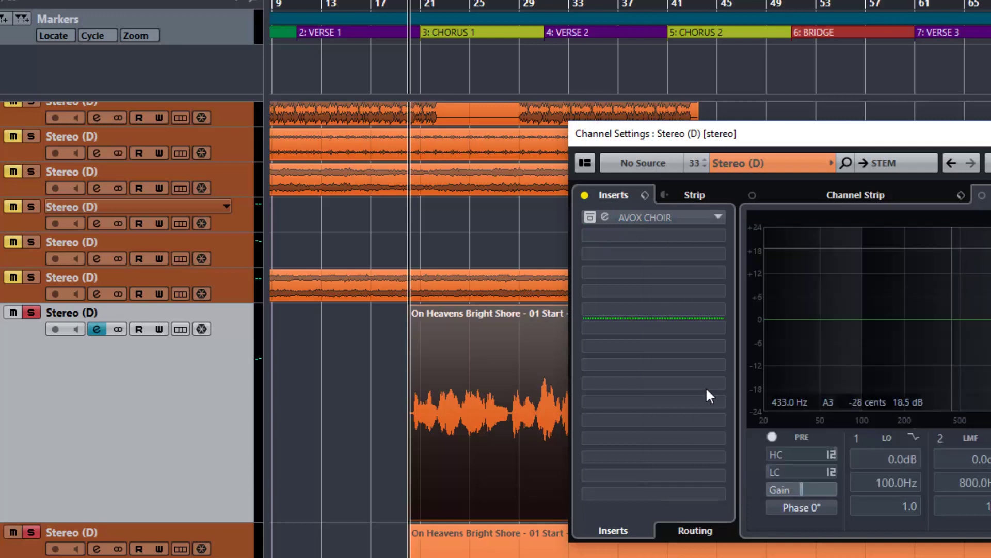
Step: Compare the dry original vocal and its choir duplicate by soloing each track in turn
click(31, 531)
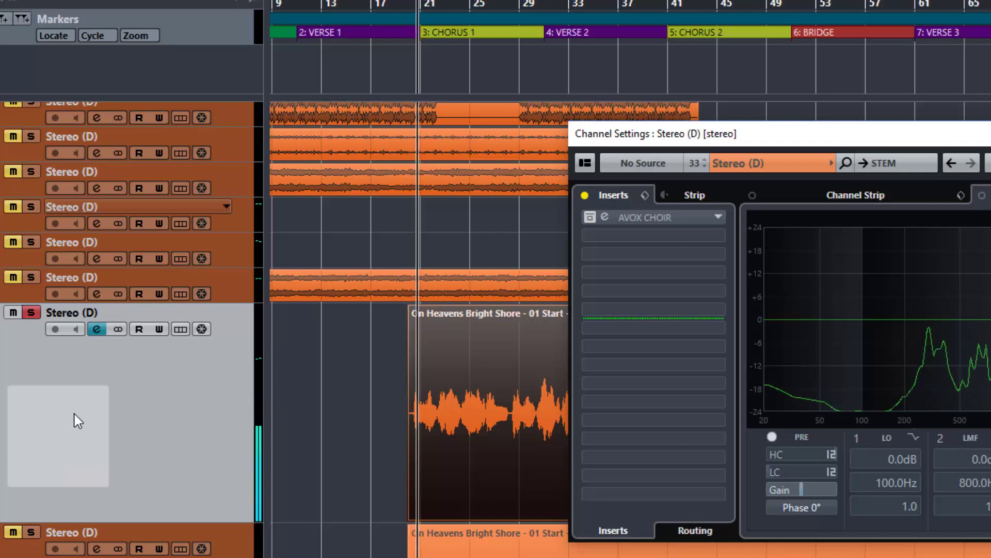
key(space)
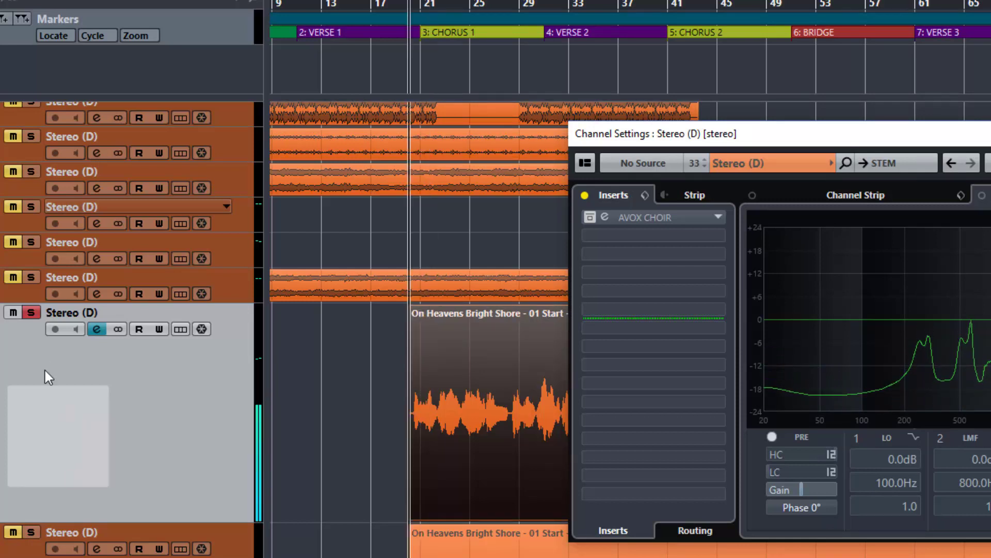
click(35, 314)
click(31, 532)
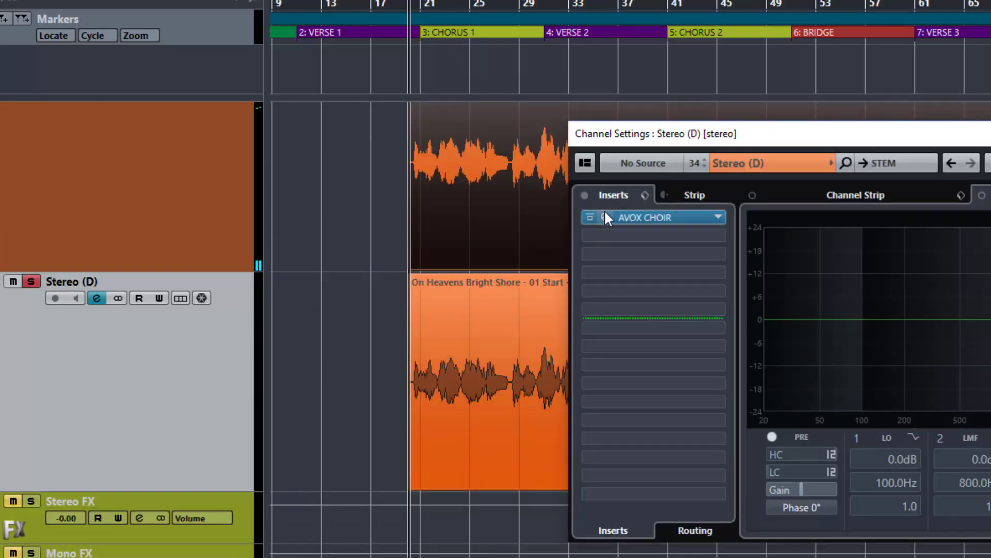
Step: Open the duplicate track's AVOX CHOIR plug-in and solo the original vocal again so both tracks play together
click(604, 217)
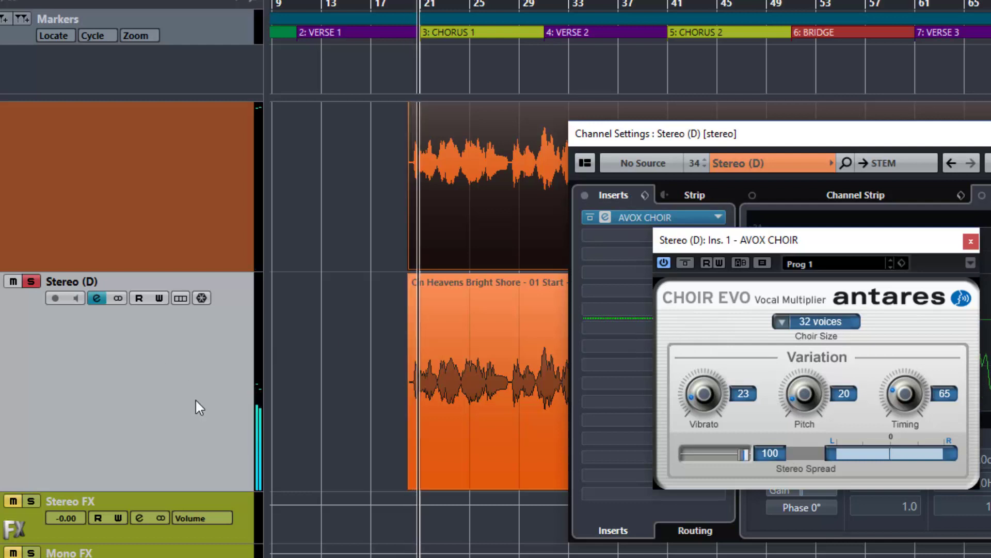
scroll(195, 398, up, 4)
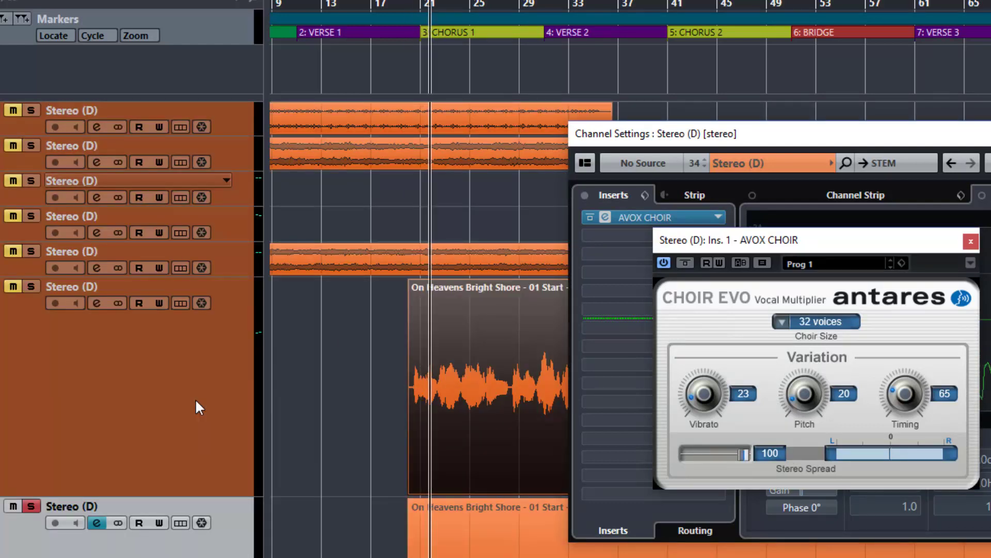
click(31, 286)
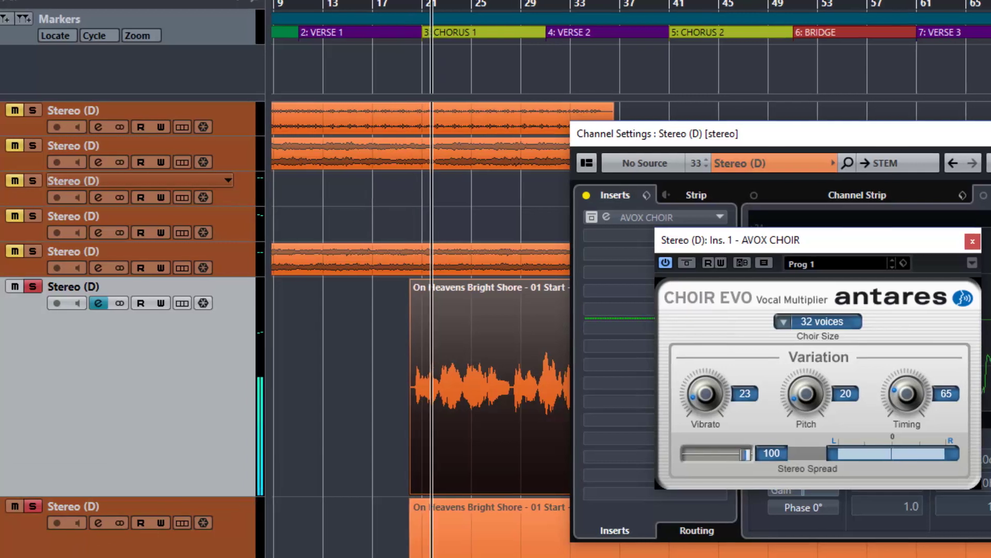
Step: Select the original dry vocal track and lower its volume fader by a few decibels
key(Down)
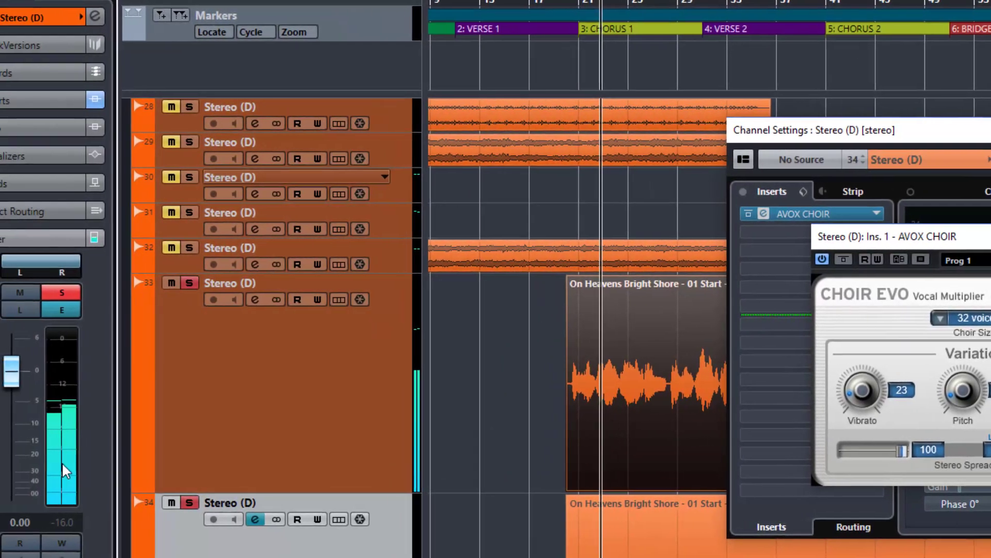
click(308, 407)
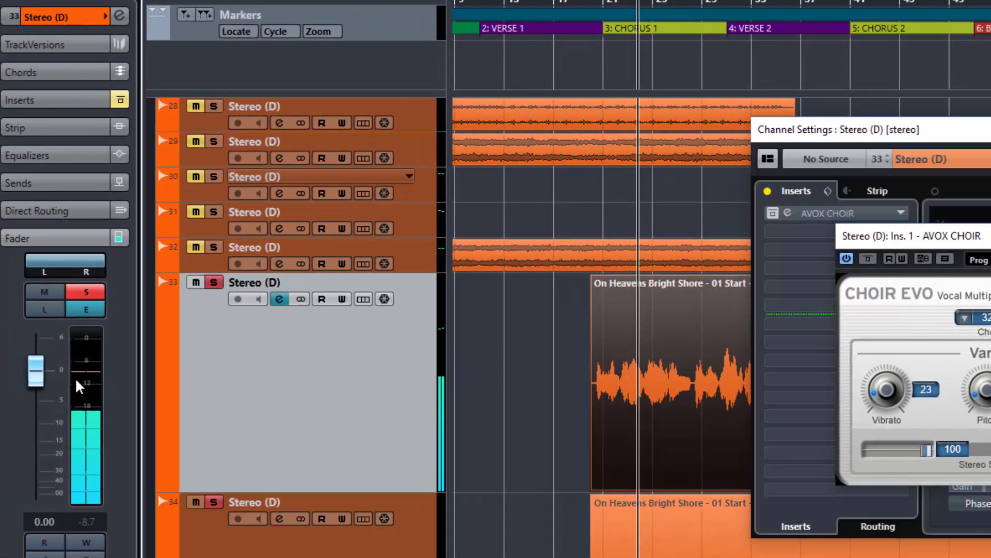
drag(40, 370, 38, 394)
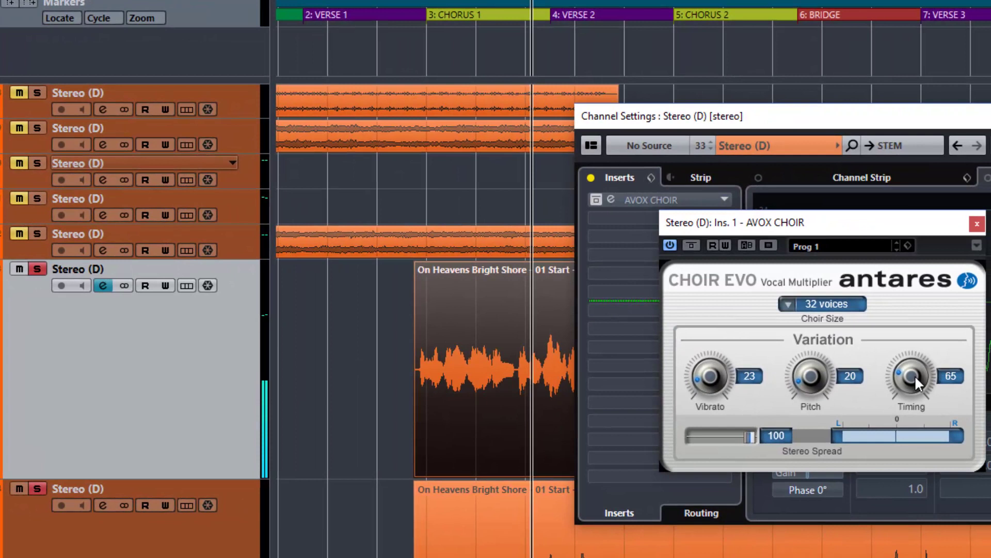
Step: On the duplicate's choir, set Pitch to 15 and Vibrato to 20, and raise the Timing variation from 137 to 200
drag(954, 378, 907, 292)
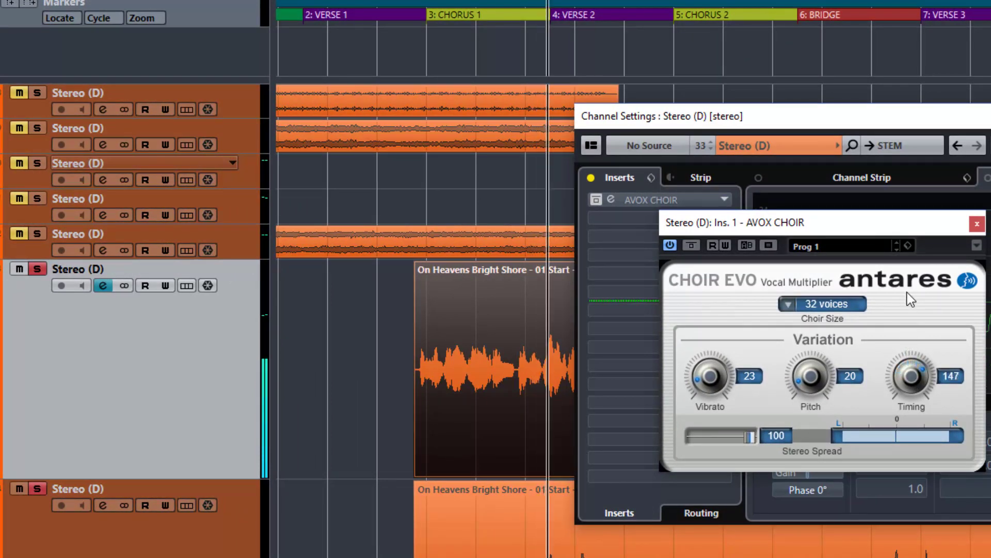
drag(907, 292, 914, 309)
drag(819, 374, 807, 327)
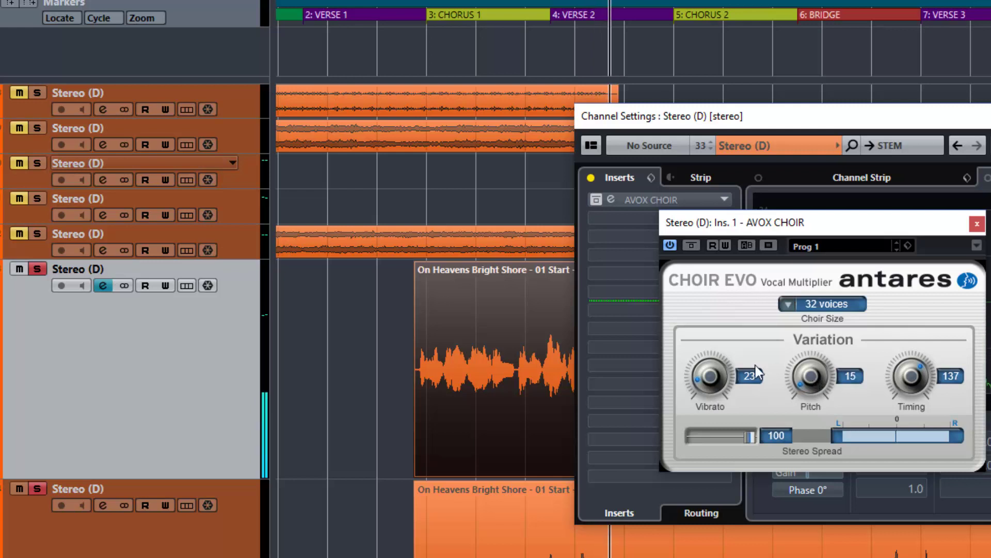
drag(707, 342, 710, 333)
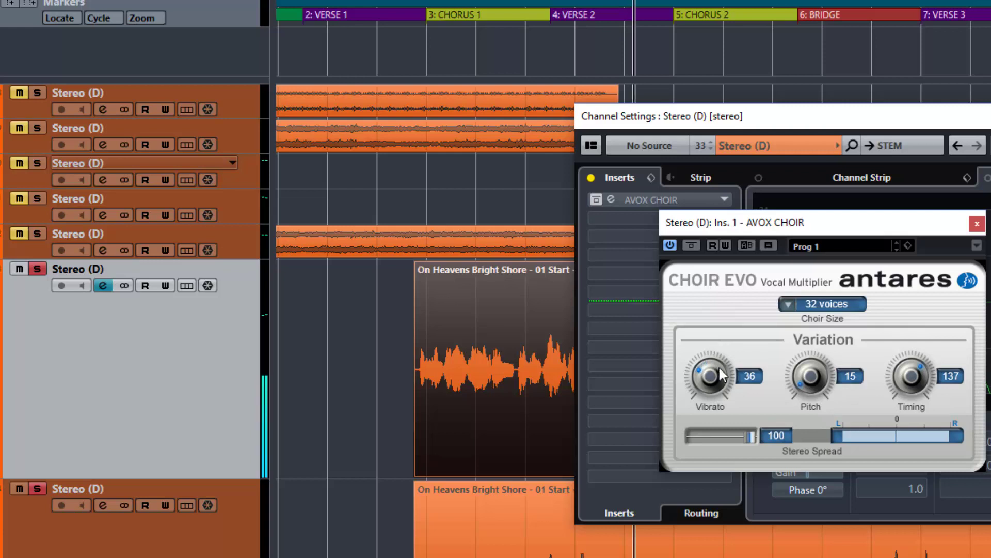
drag(727, 388, 730, 403)
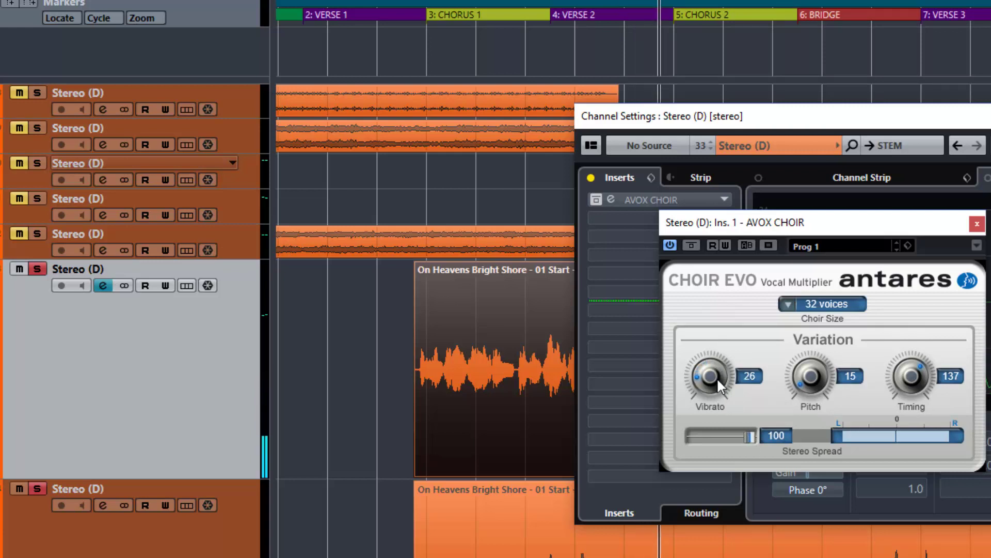
drag(715, 378, 716, 390)
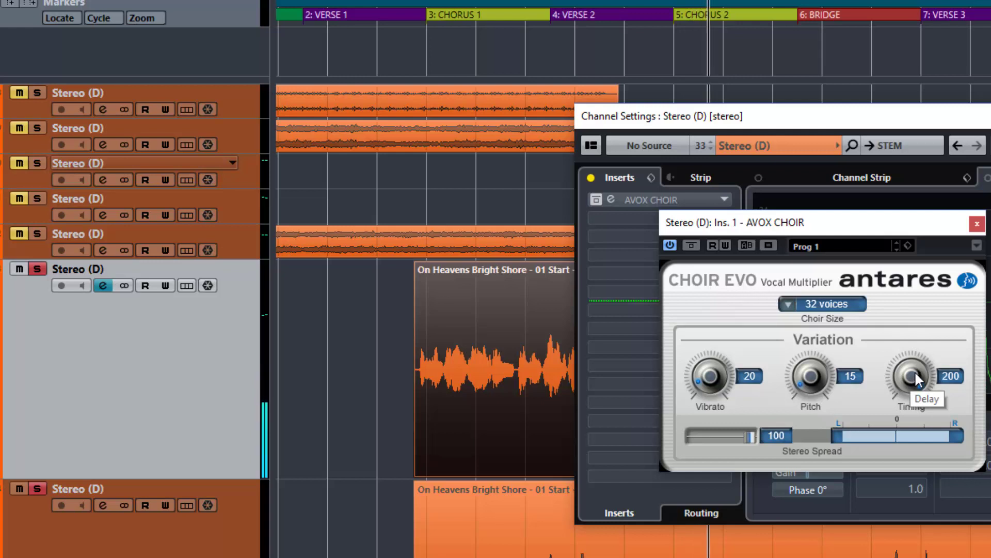
Step: Set the choir size to 16 voices, the Timing variation to 145 and the Stereo Spread to 55
click(794, 310)
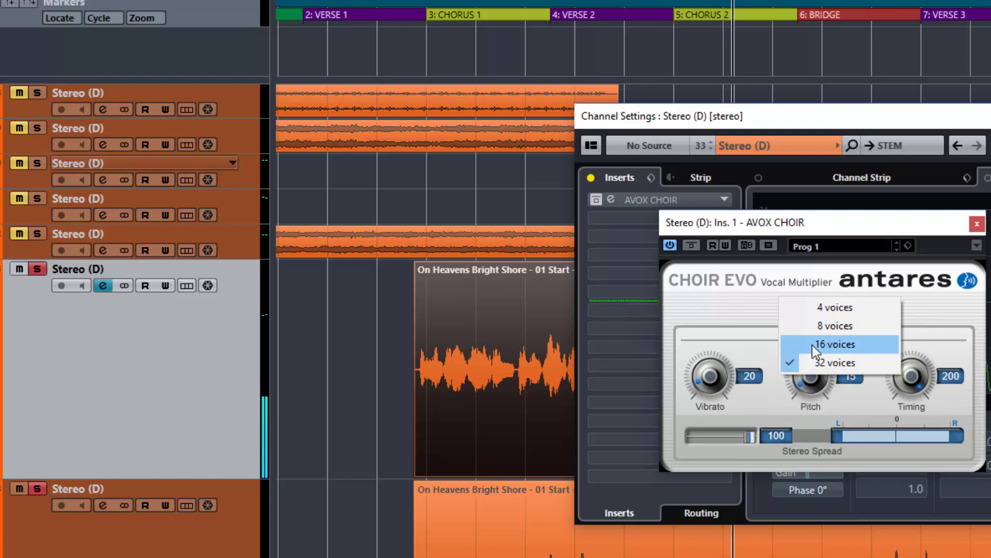
click(812, 344)
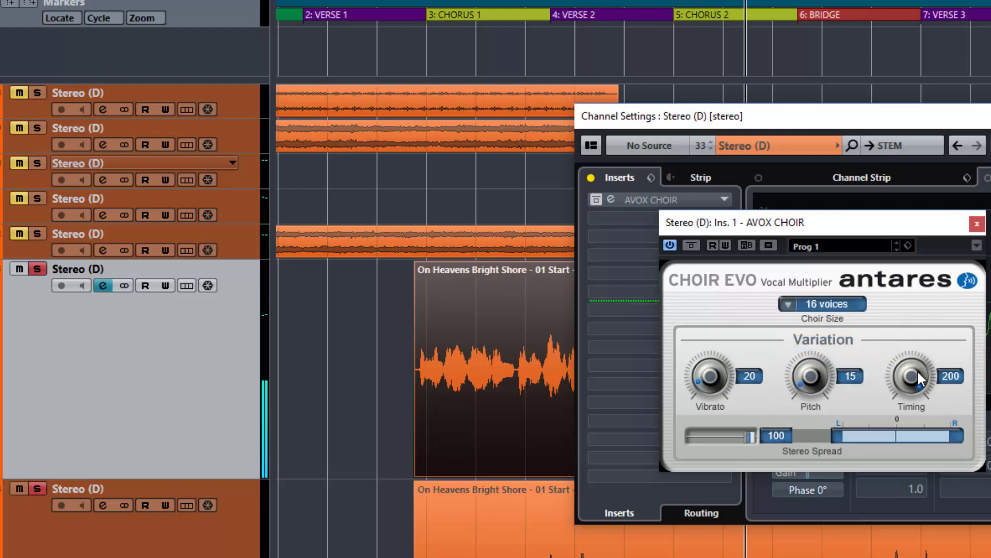
drag(917, 369, 928, 474)
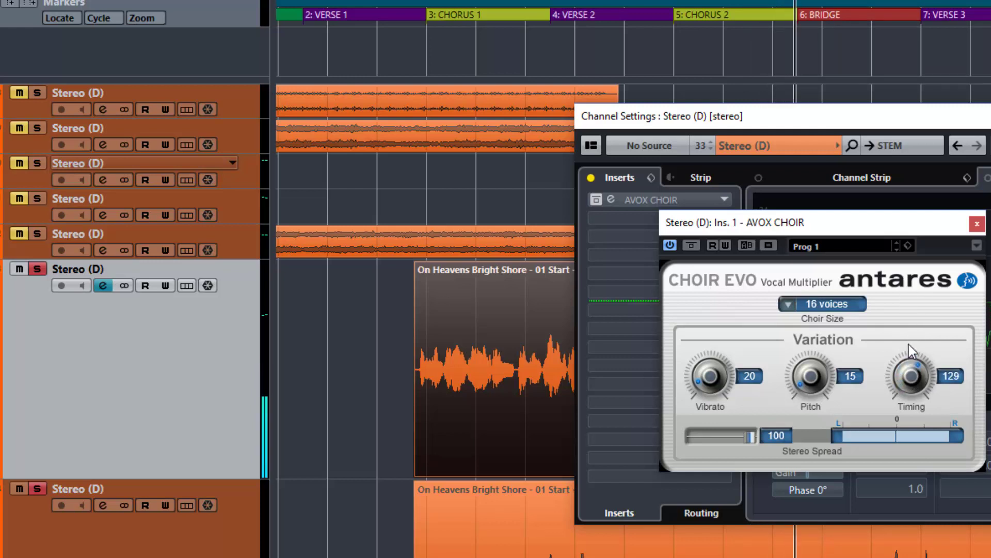
drag(909, 345, 907, 338)
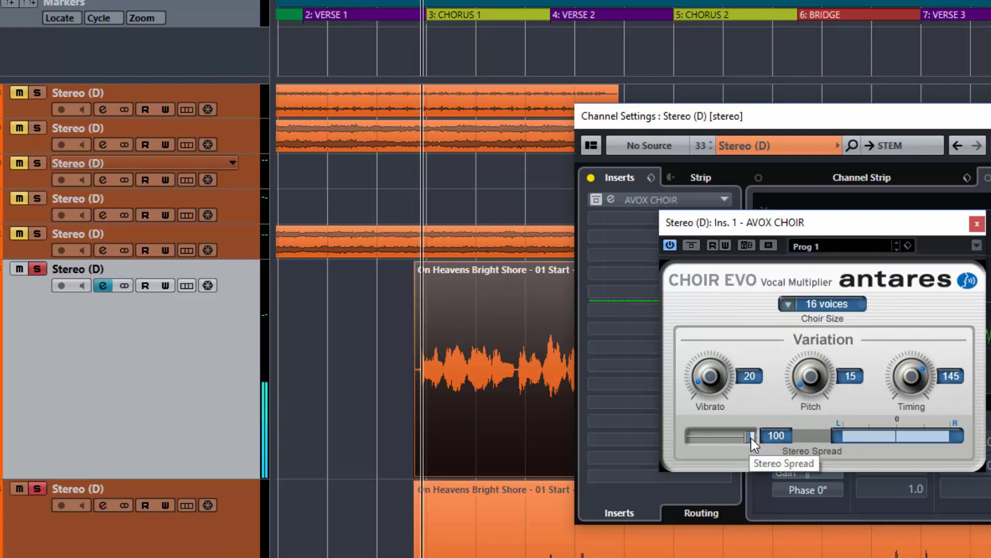
drag(754, 436, 729, 440)
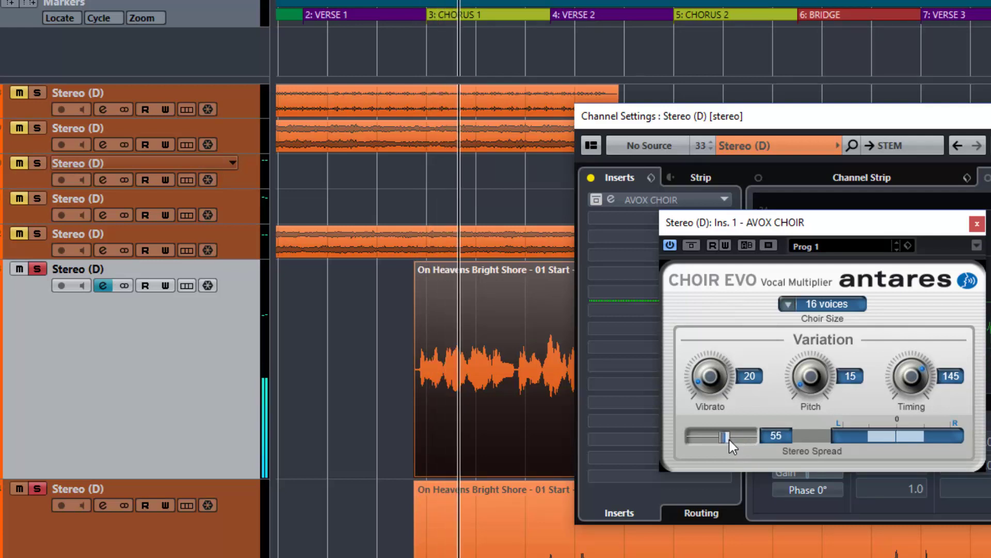
Step: Lower the choir duplicate track's volume to -4.37 and toggle its solo to compare the blend with the dry vocal
click(34, 487)
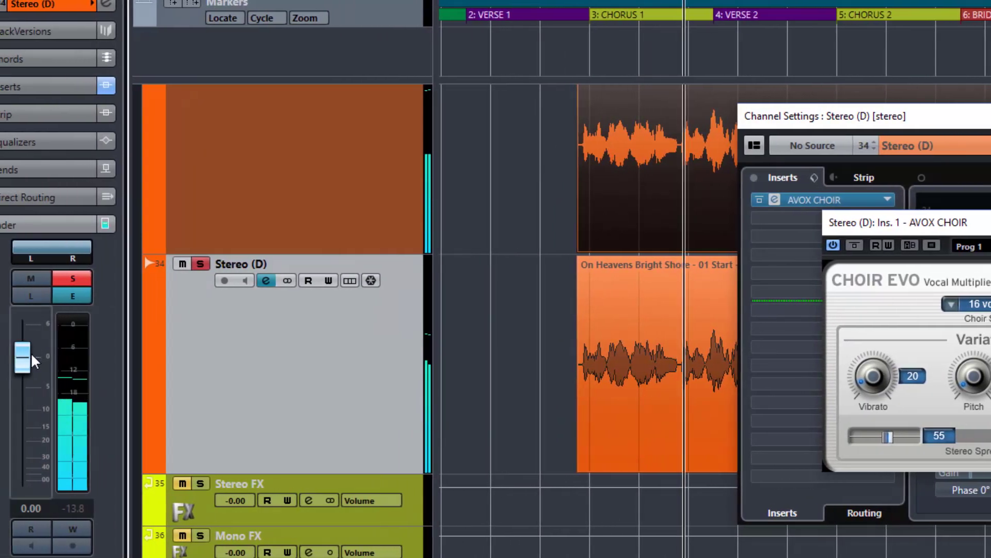
drag(31, 353, 20, 385)
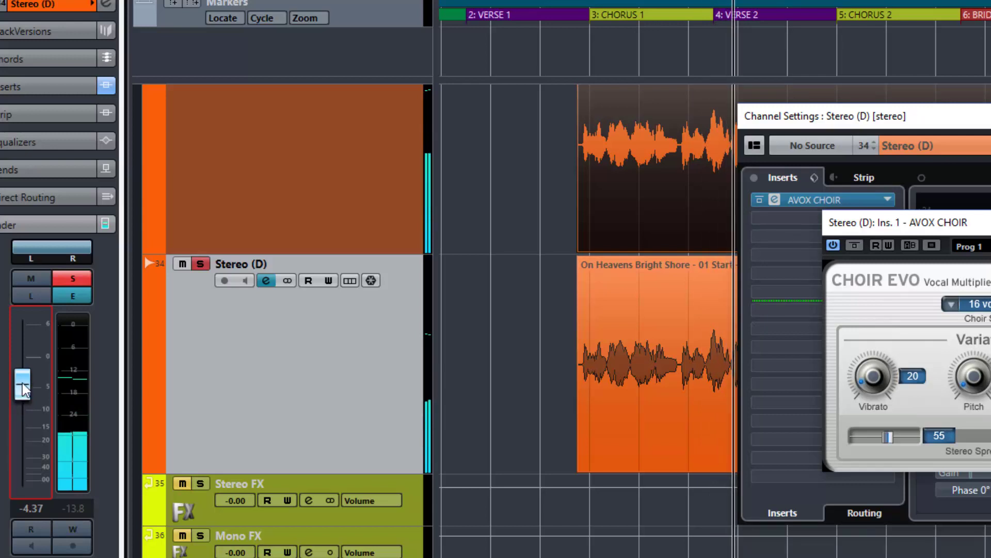
click(200, 263)
click(200, 262)
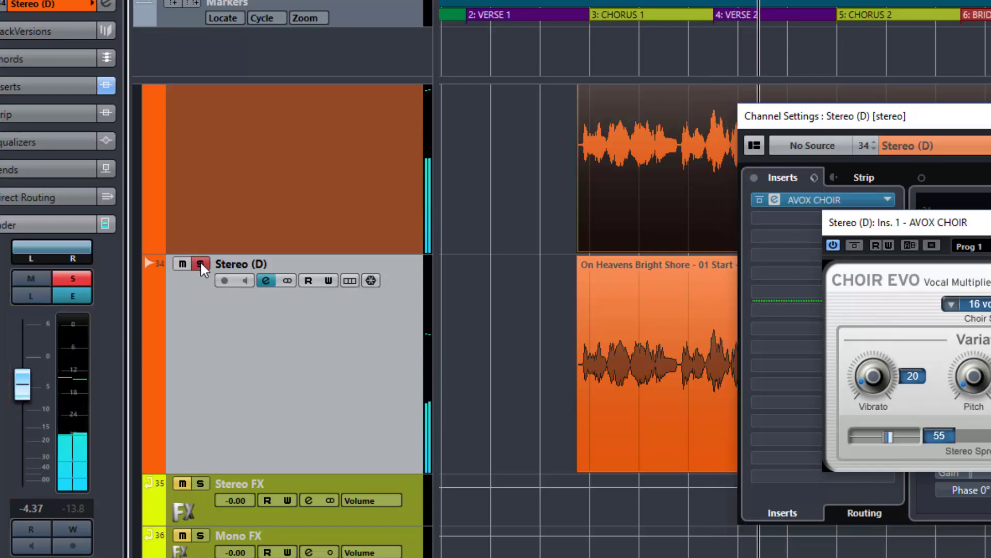